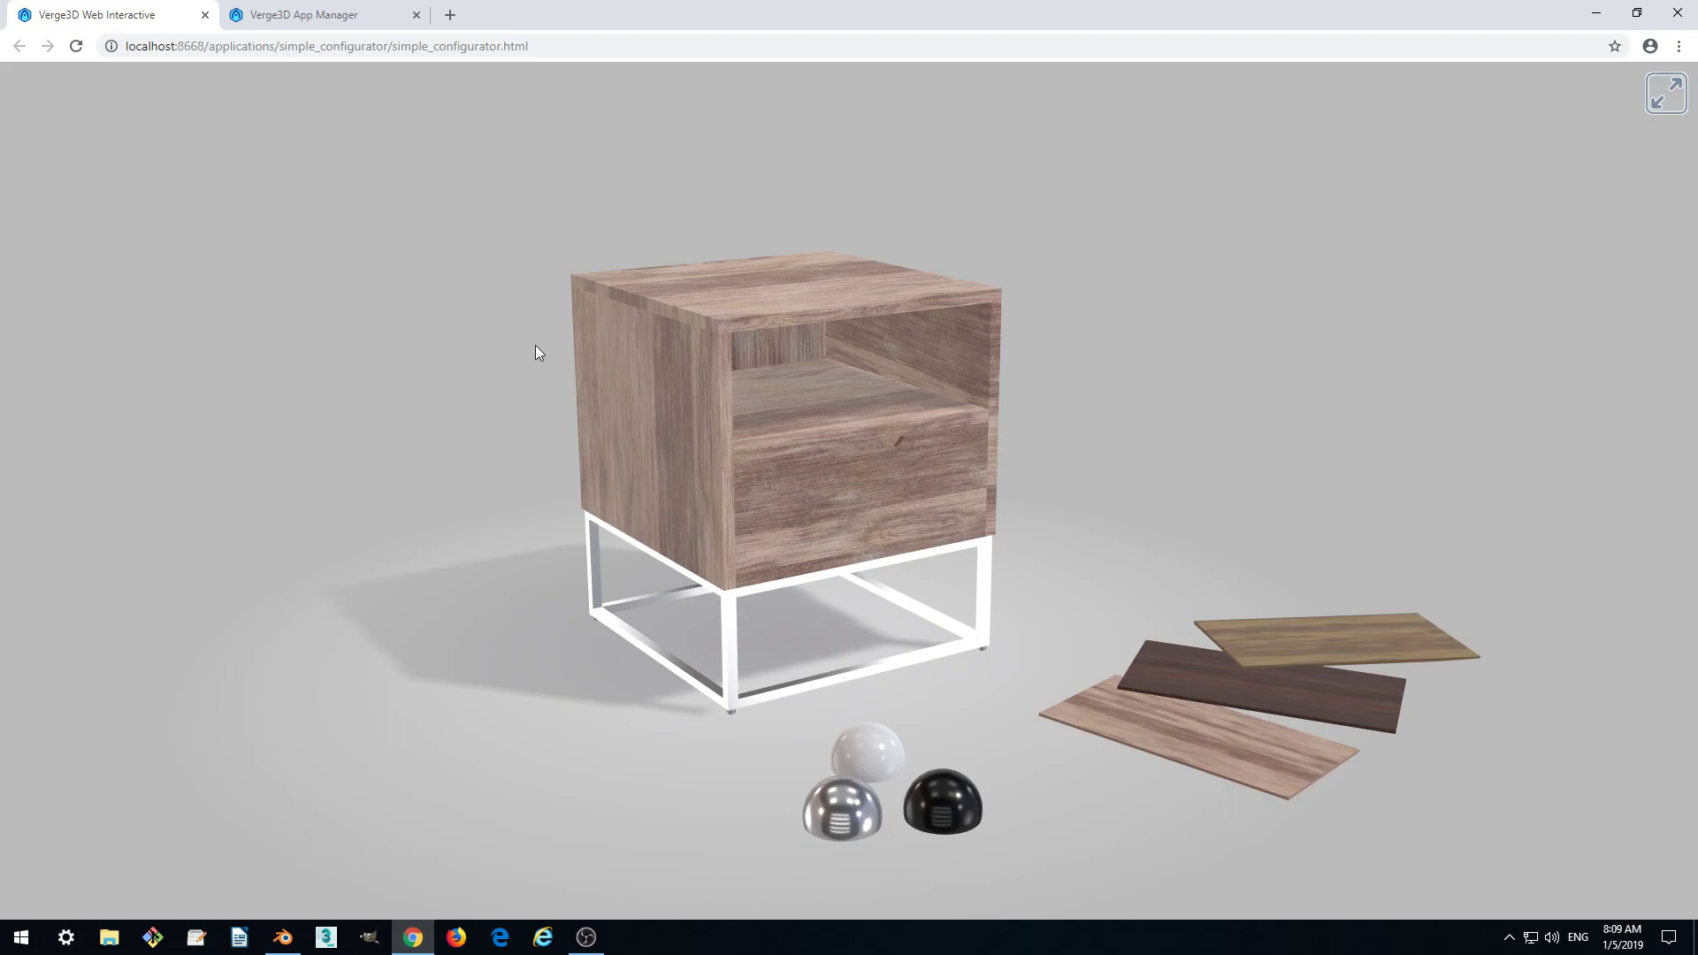
# Send the nightstand scene from Blender to a new Verge3D Sneak Peek preview in Chrome
pyautogui.moveTo(534, 345); pyautogui.dragTo(567, 432)
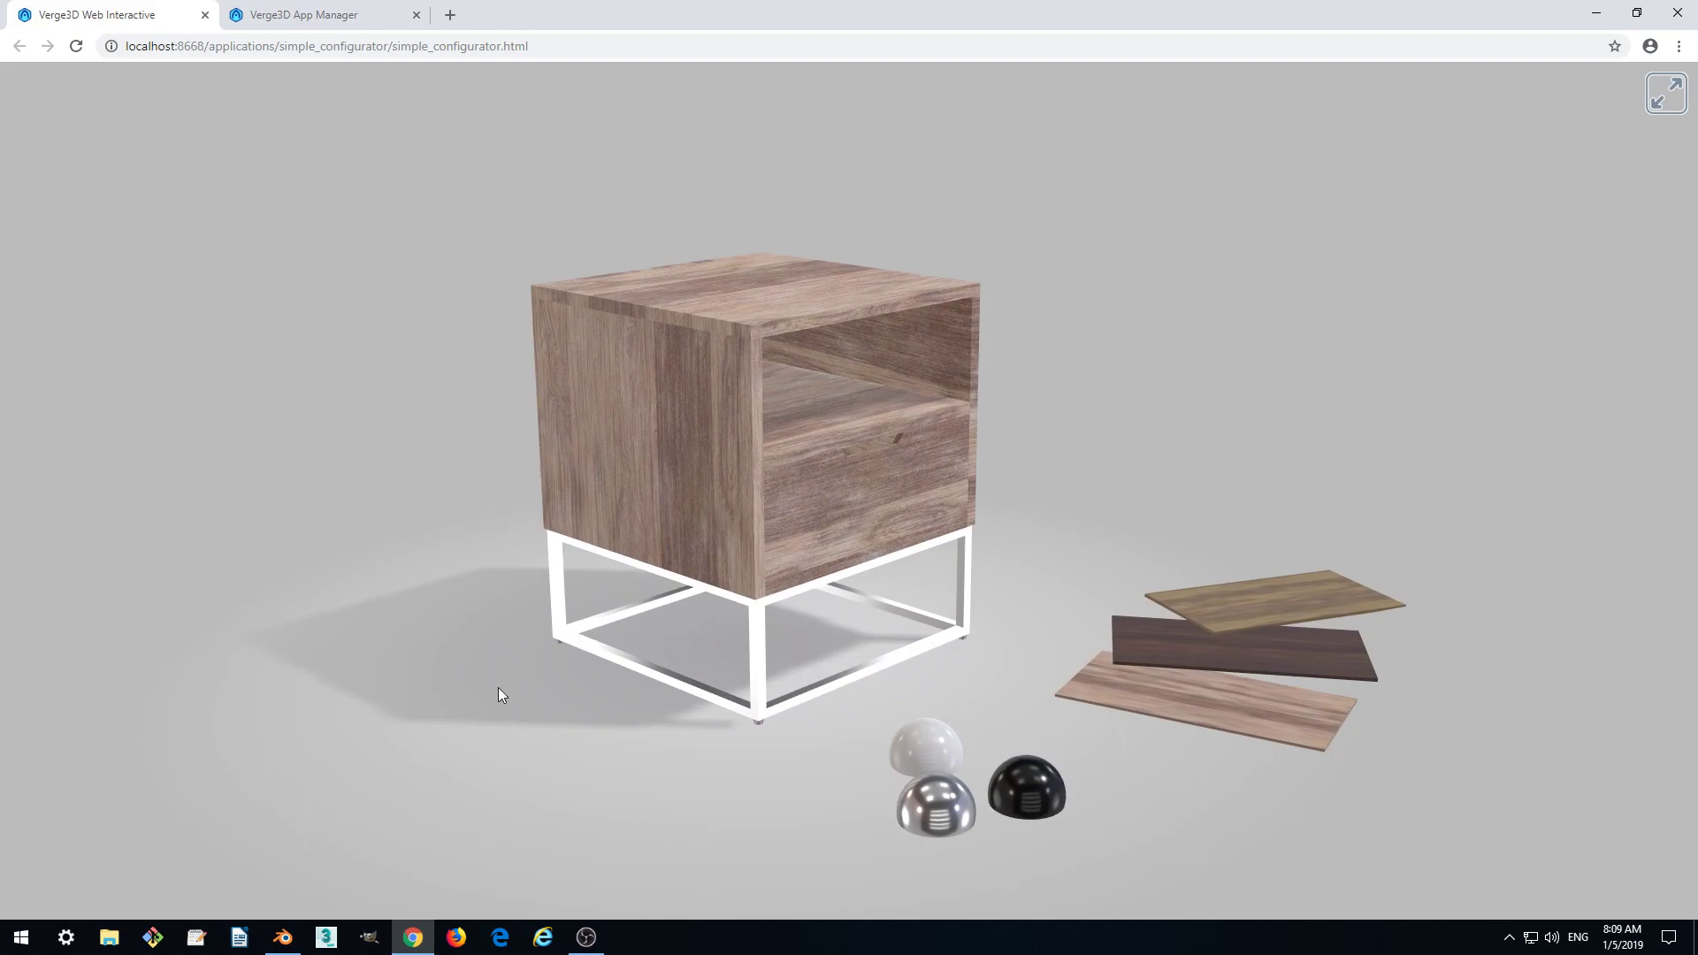
pyautogui.click(283, 938)
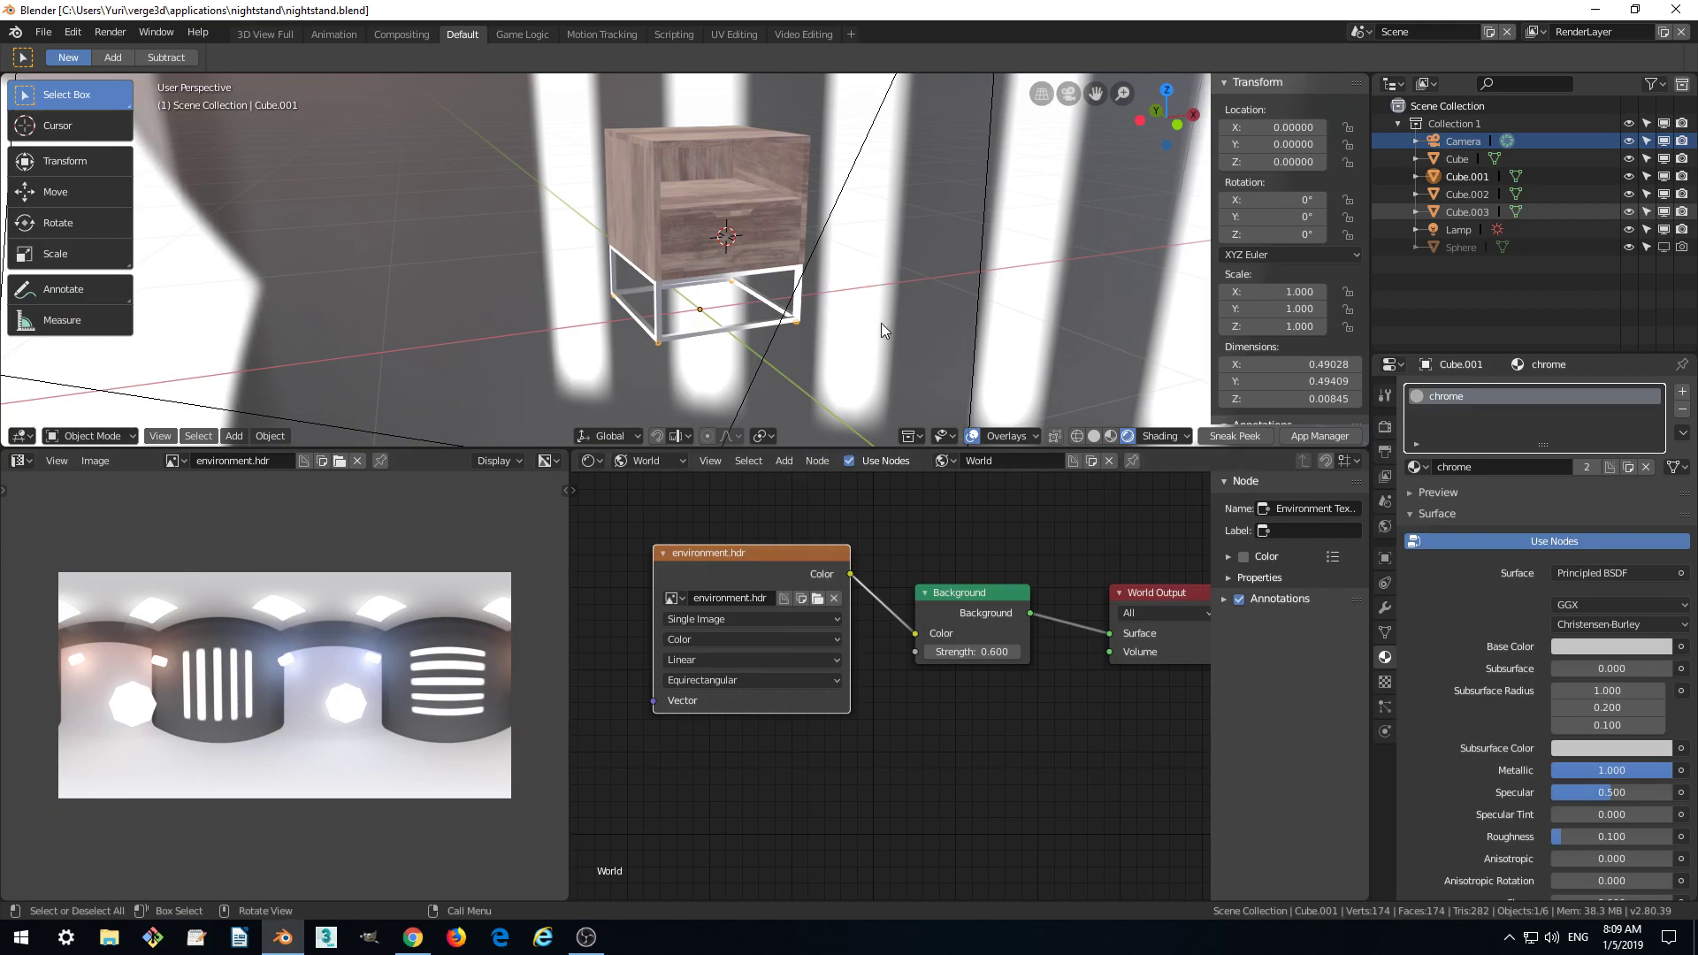
pyautogui.moveTo(879, 327); pyautogui.dragTo(941, 369, button='middle')
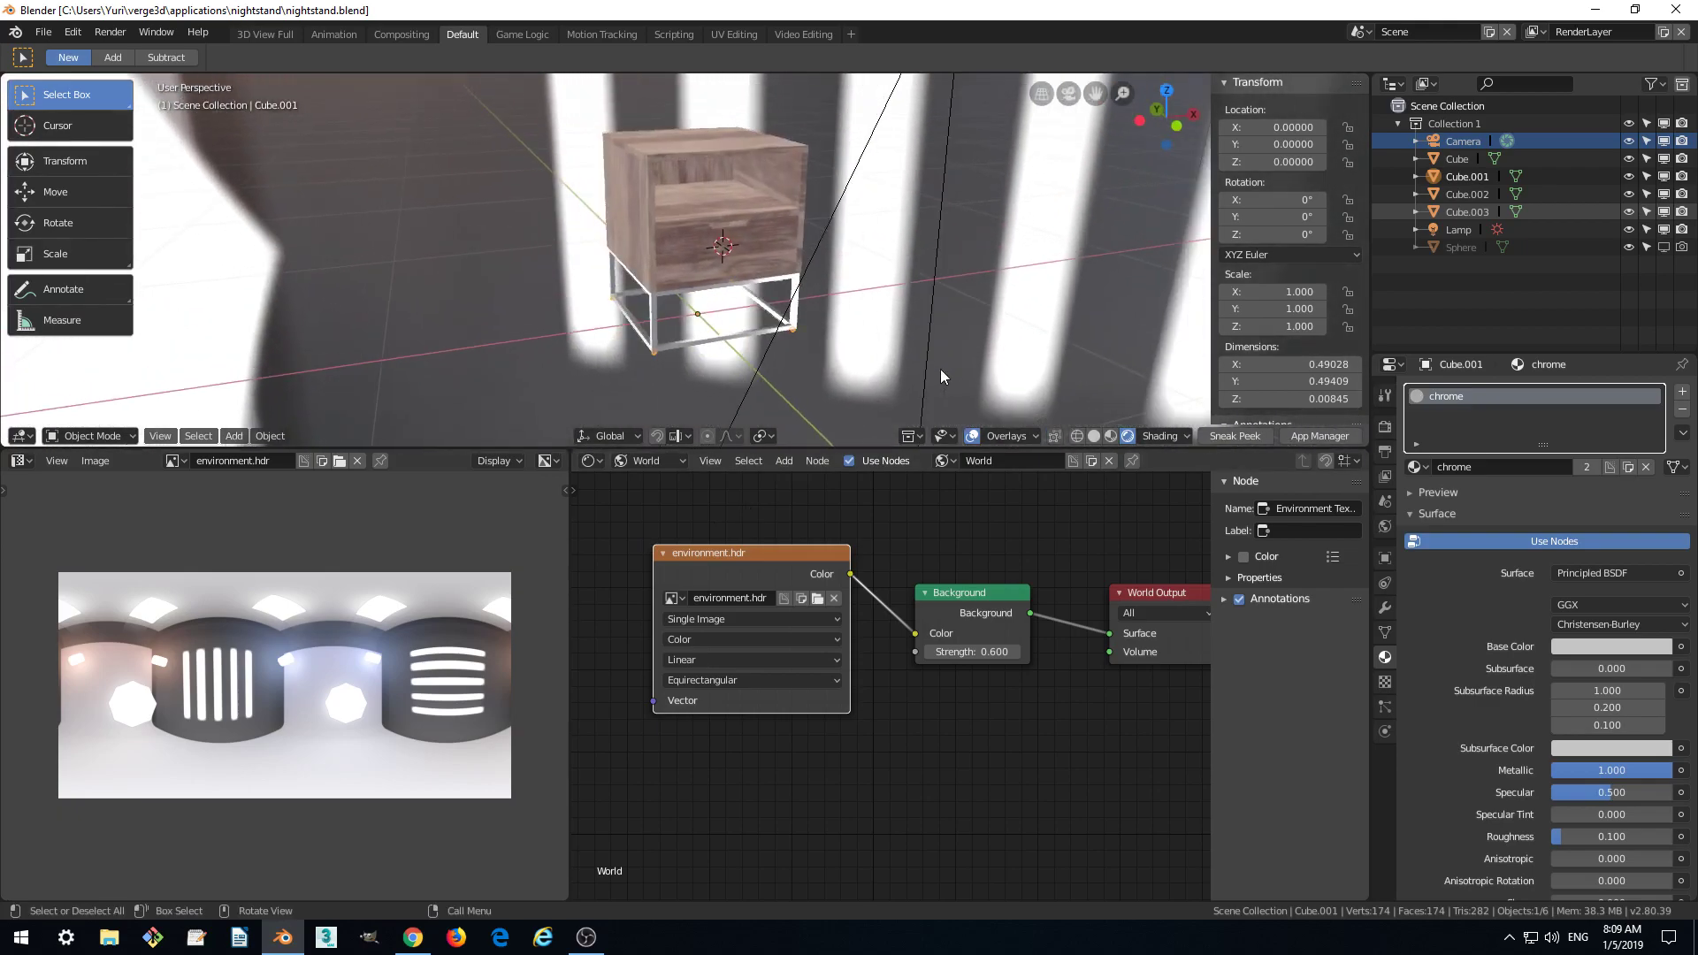
pyautogui.click(1229, 437)
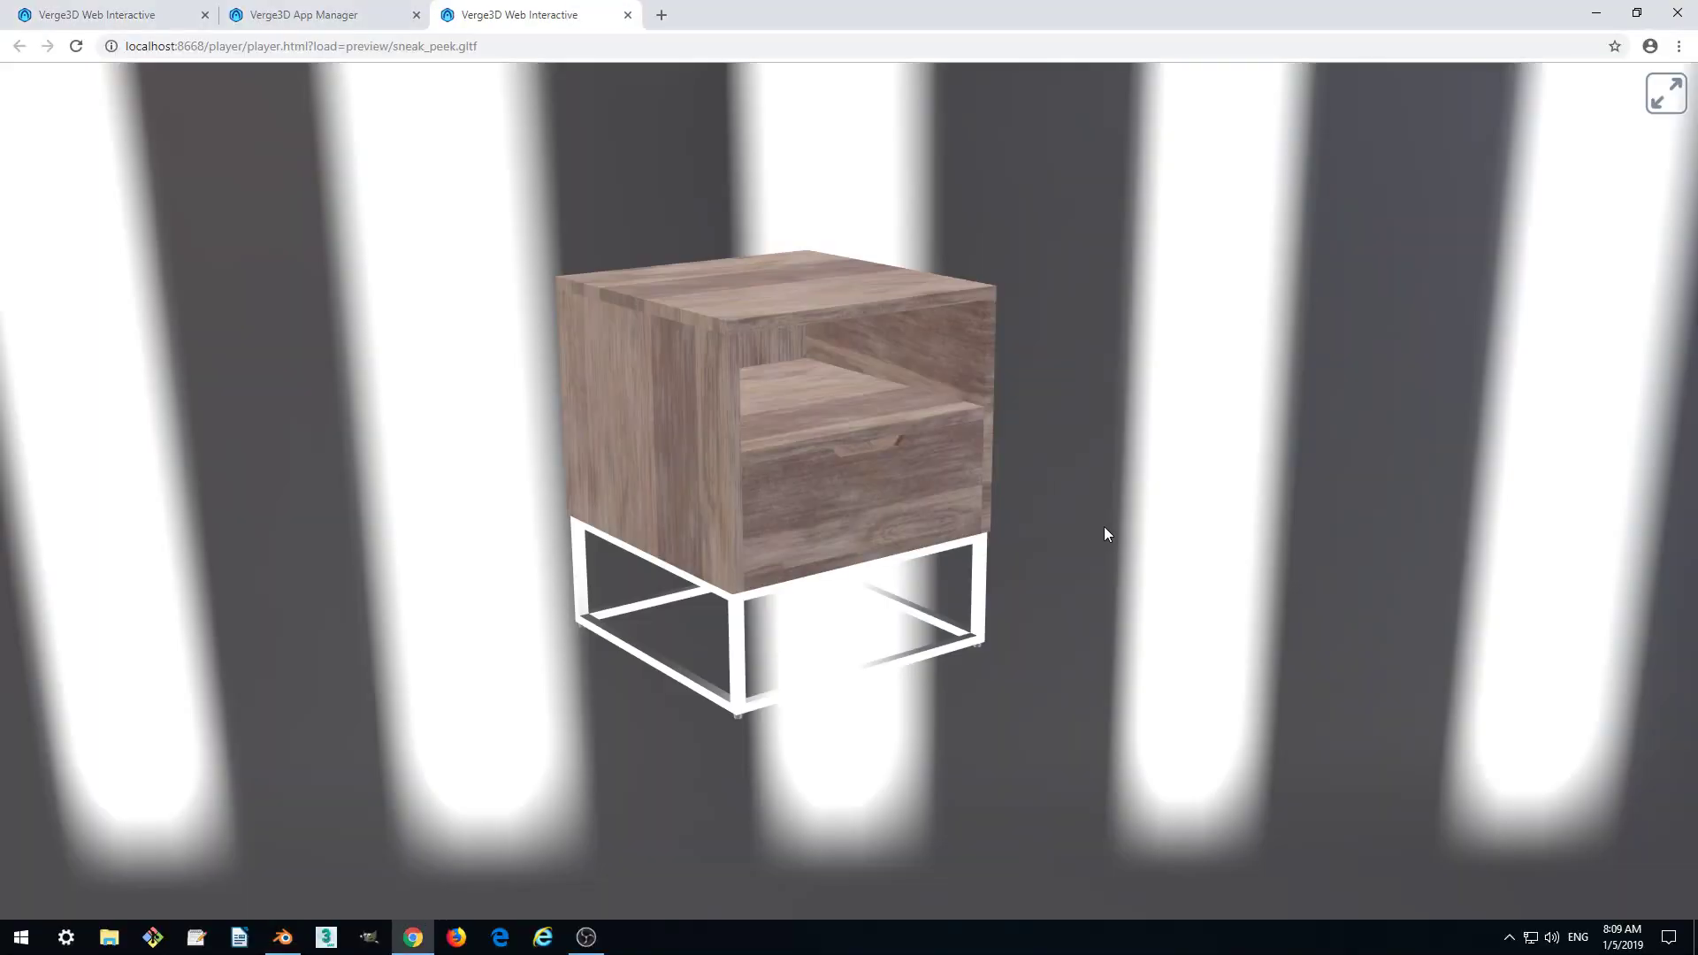
pyautogui.moveTo(1106, 533); pyautogui.dragTo(1063, 564)
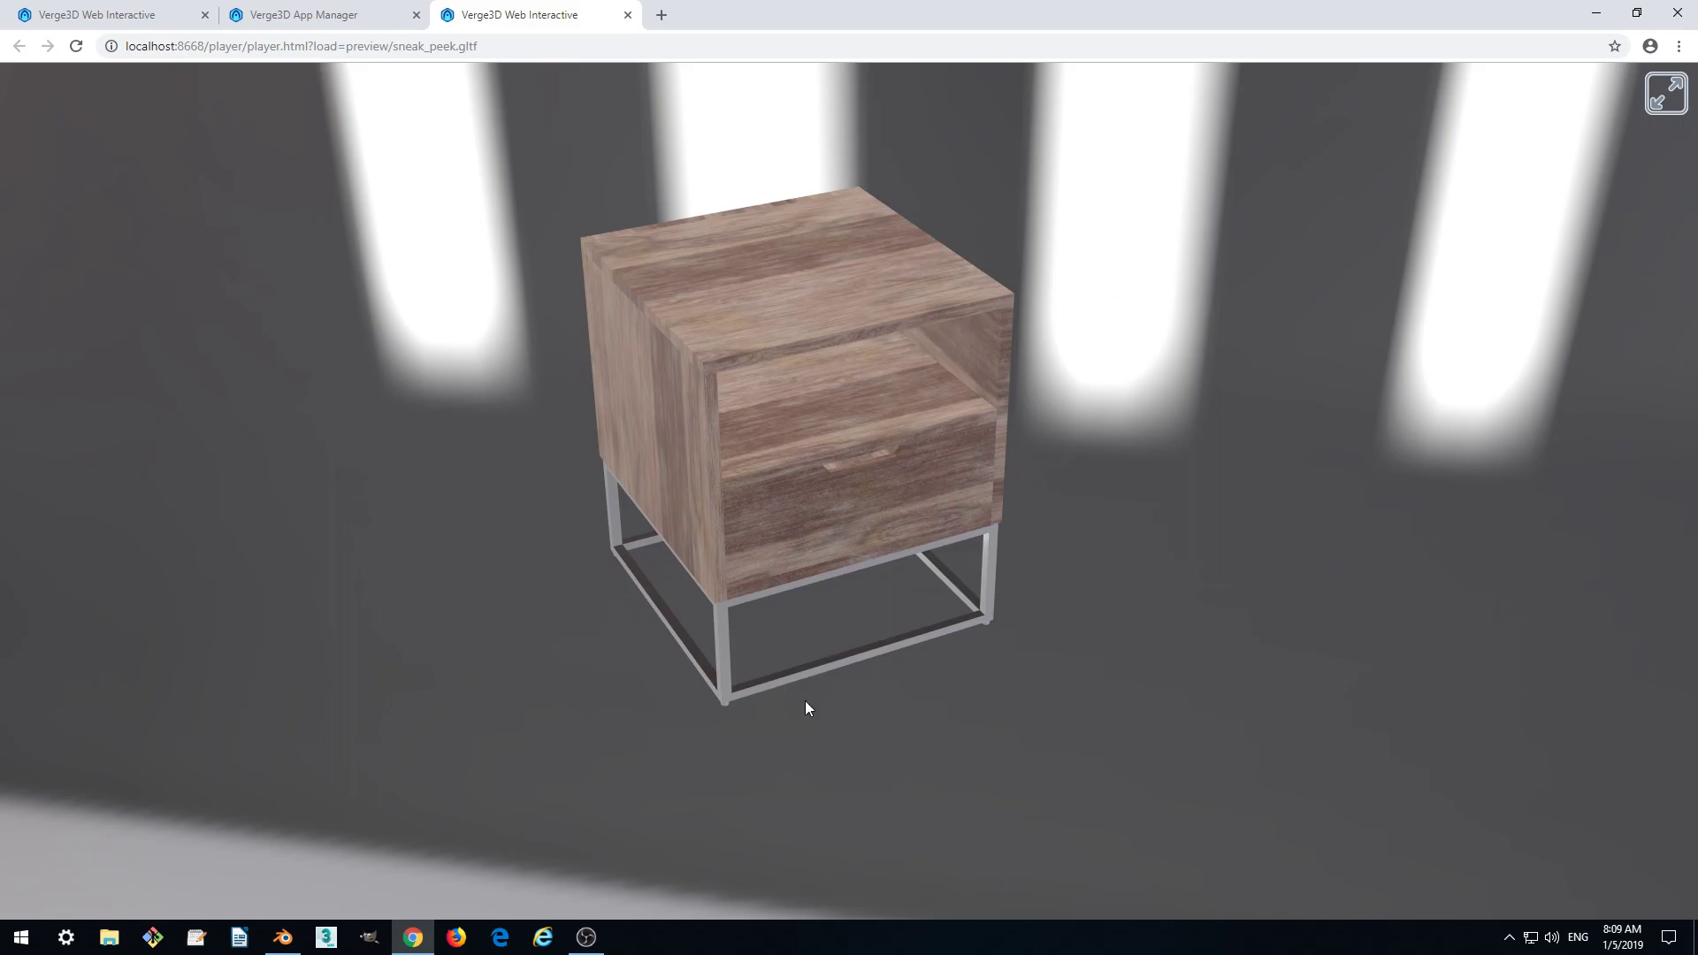
pyautogui.moveTo(831, 714); pyautogui.dragTo(1330, 254)
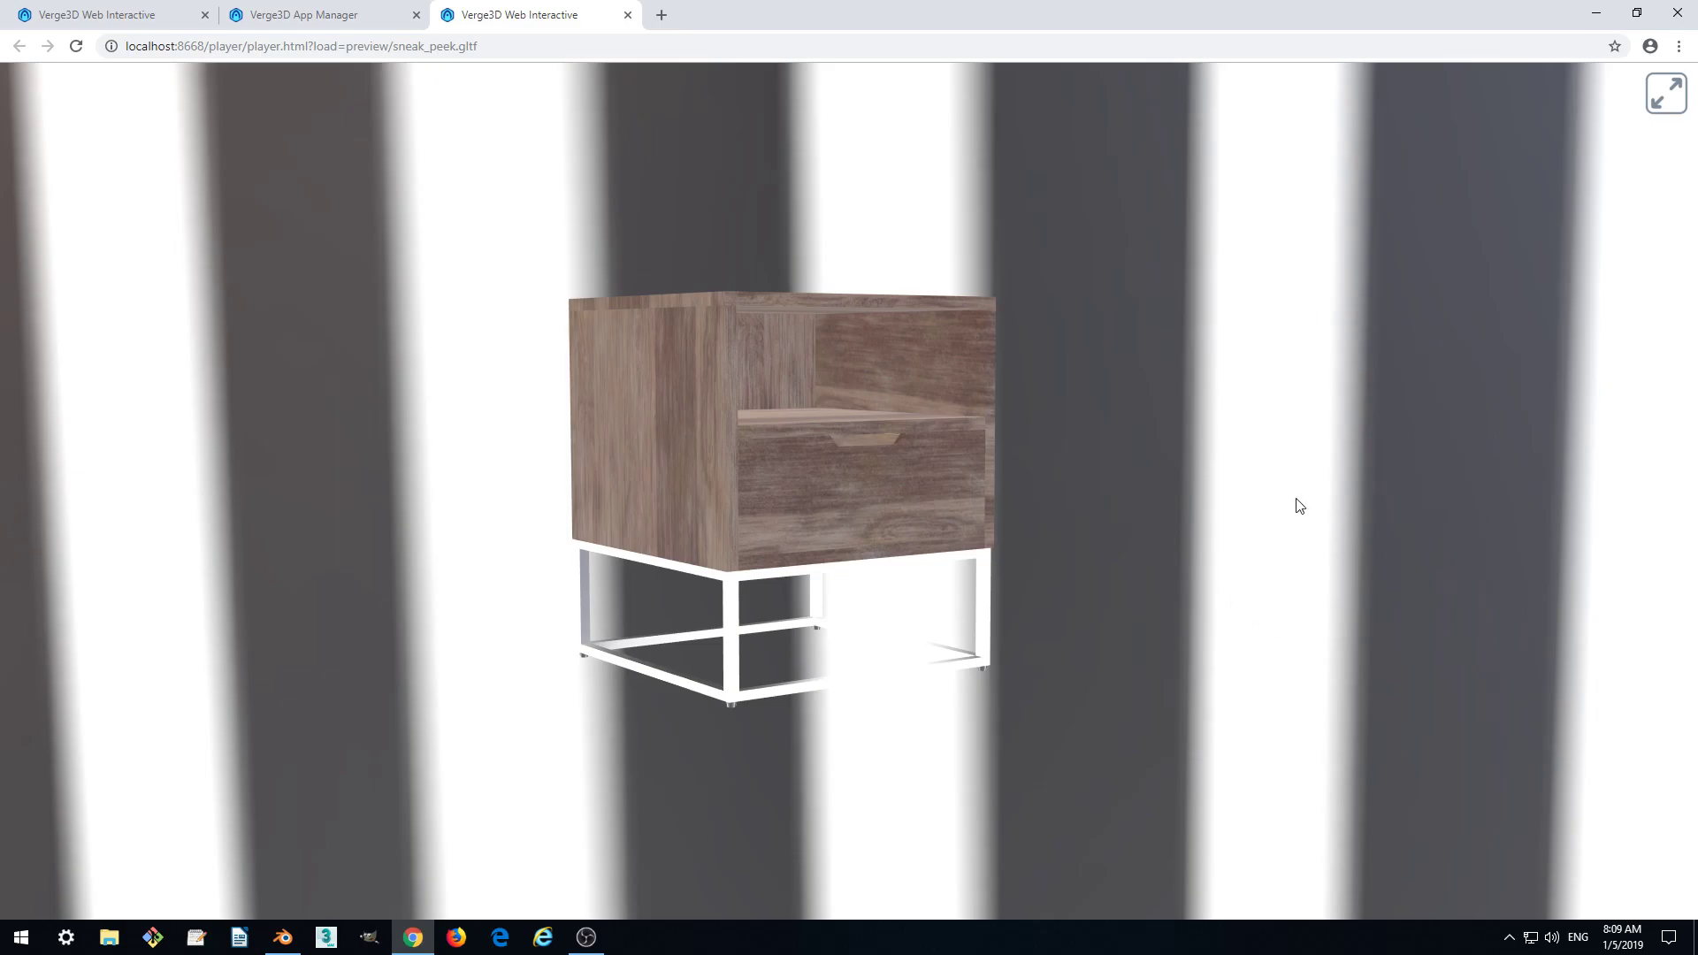
pyautogui.moveTo(1293, 506); pyautogui.dragTo(1281, 546)
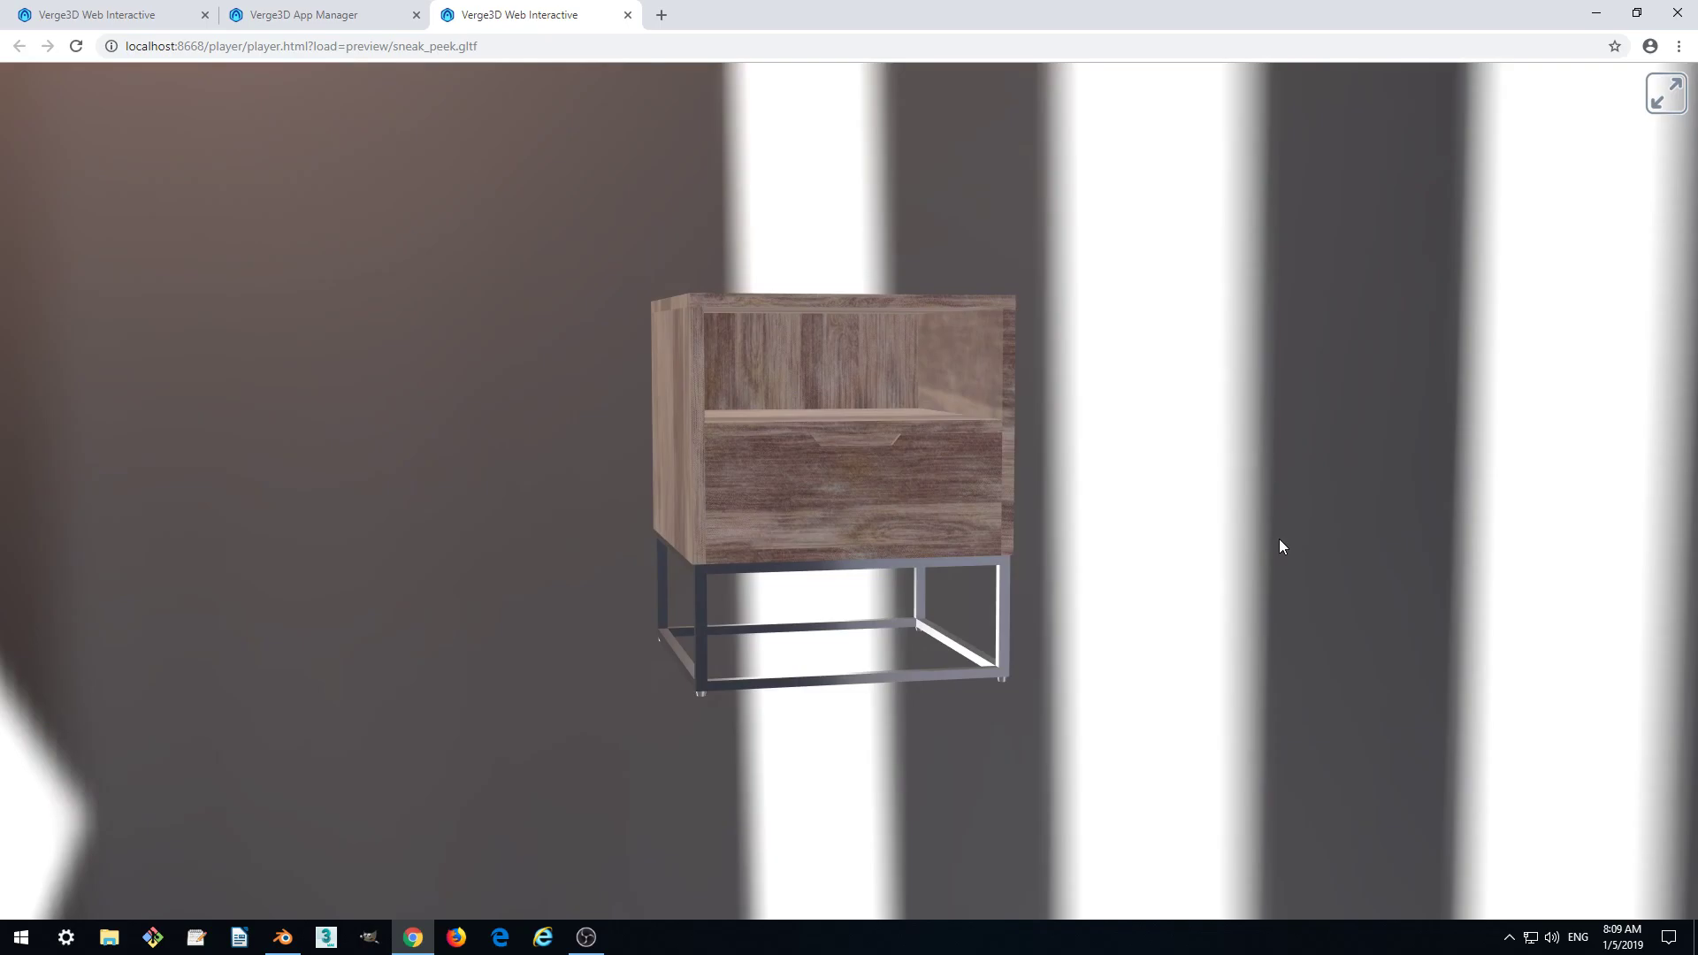
# Unhide the Sphere backdrop object in the Outliner so it encloses the nightstand
pyautogui.click(283, 937)
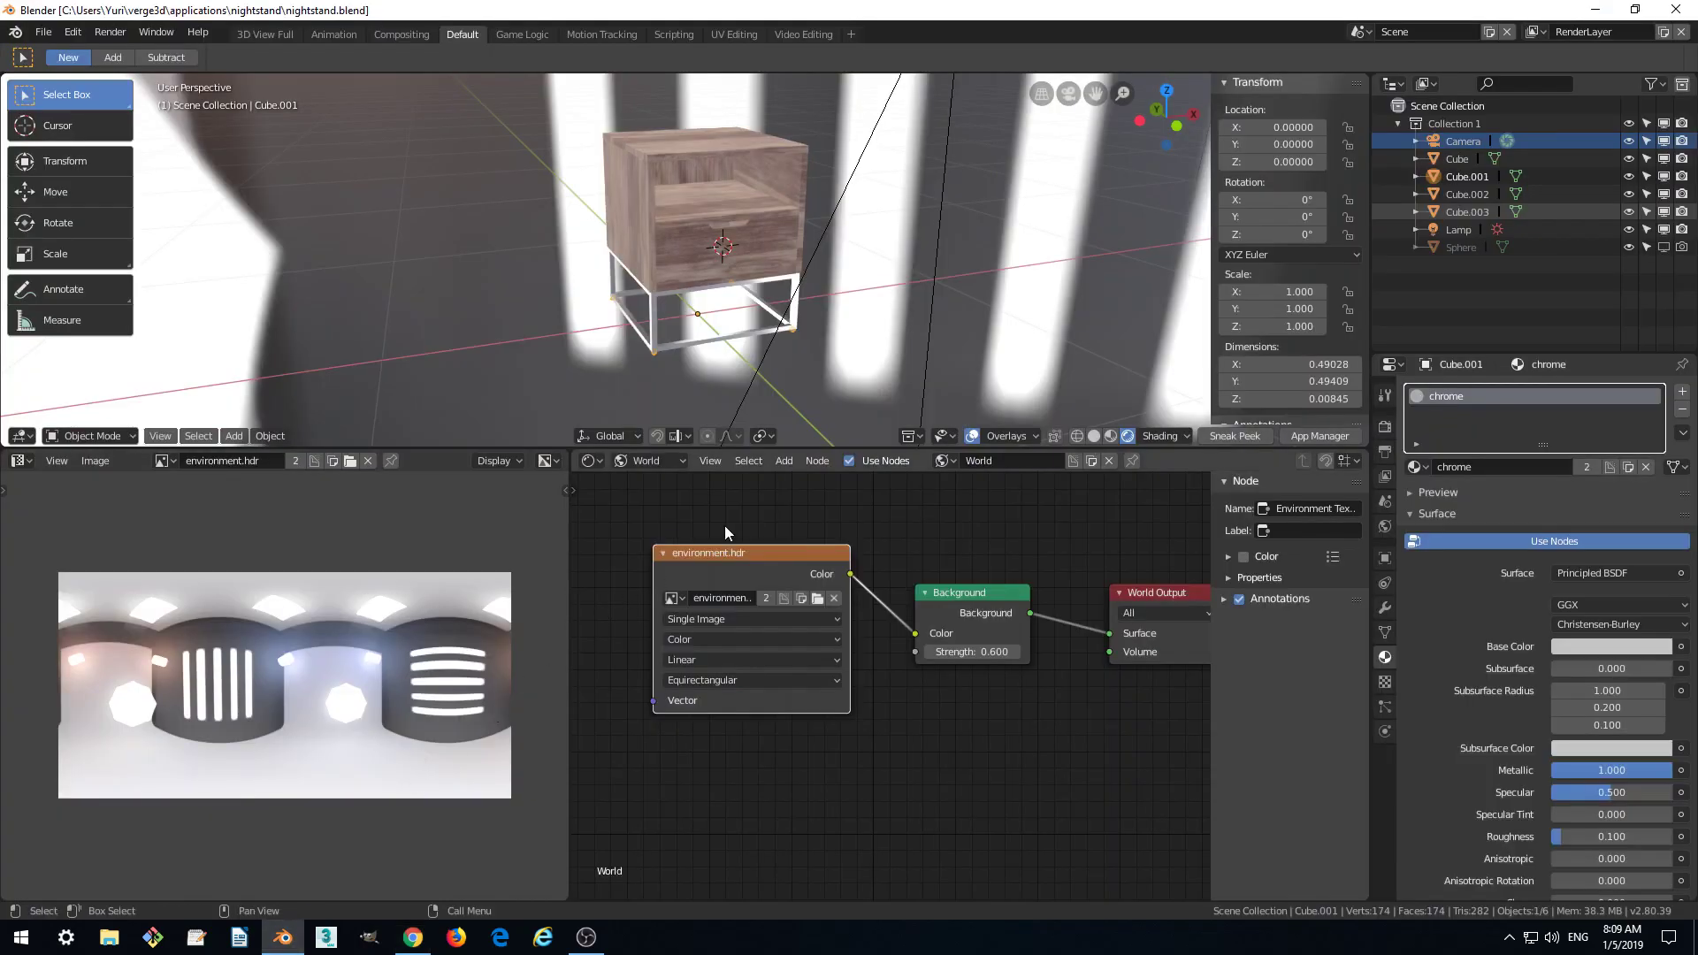
pyautogui.click(1462, 248)
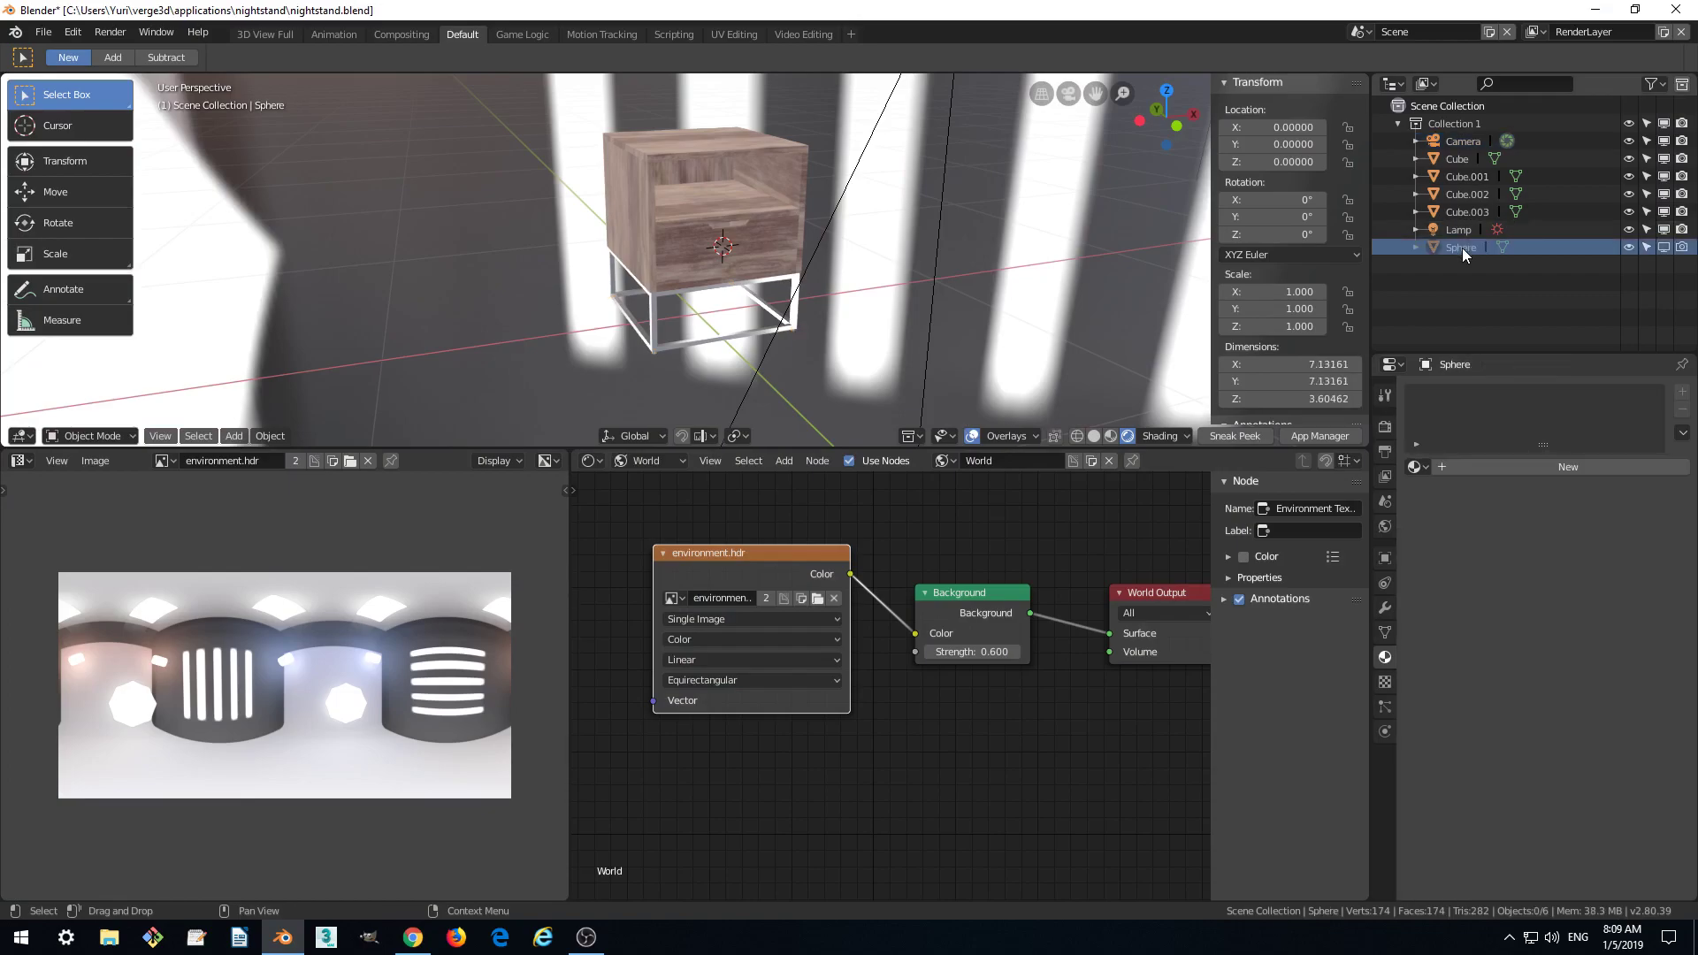
pyautogui.click(1663, 248)
pyautogui.click(1665, 248)
pyautogui.moveTo(1027, 280); pyautogui.dragTo(955, 283, button='middle')
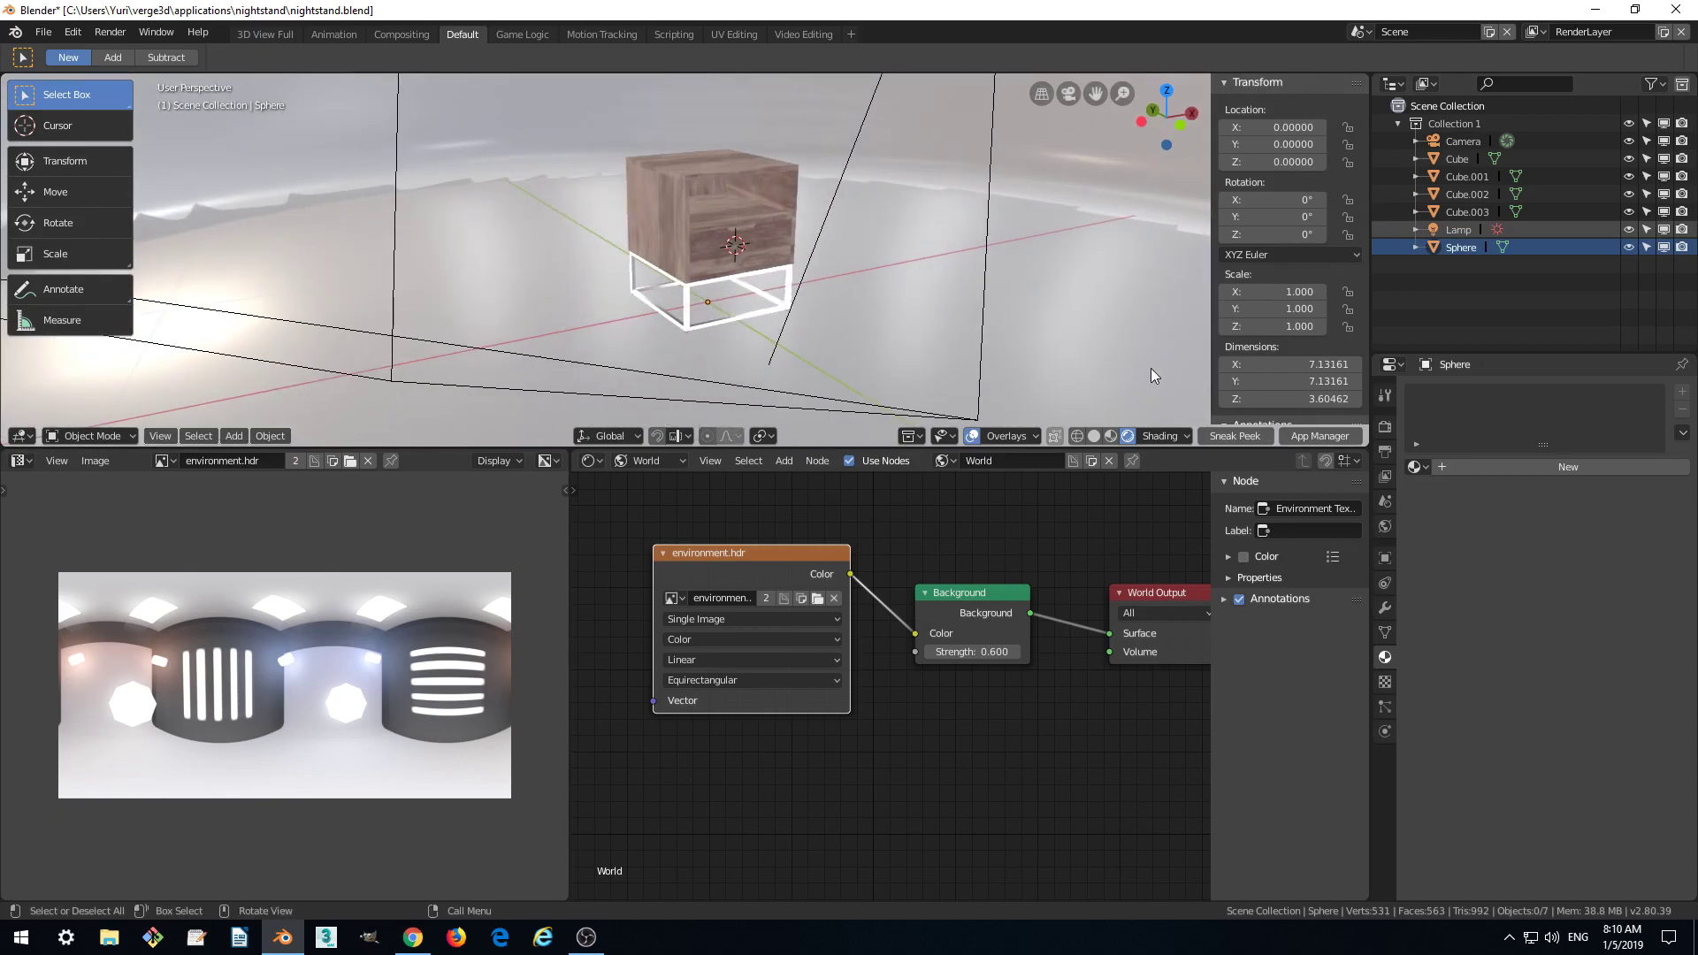
# Open a fresh Sneak Peek preview and orbit it to check the nightstand on the light backdrop
pyautogui.click(1235, 436)
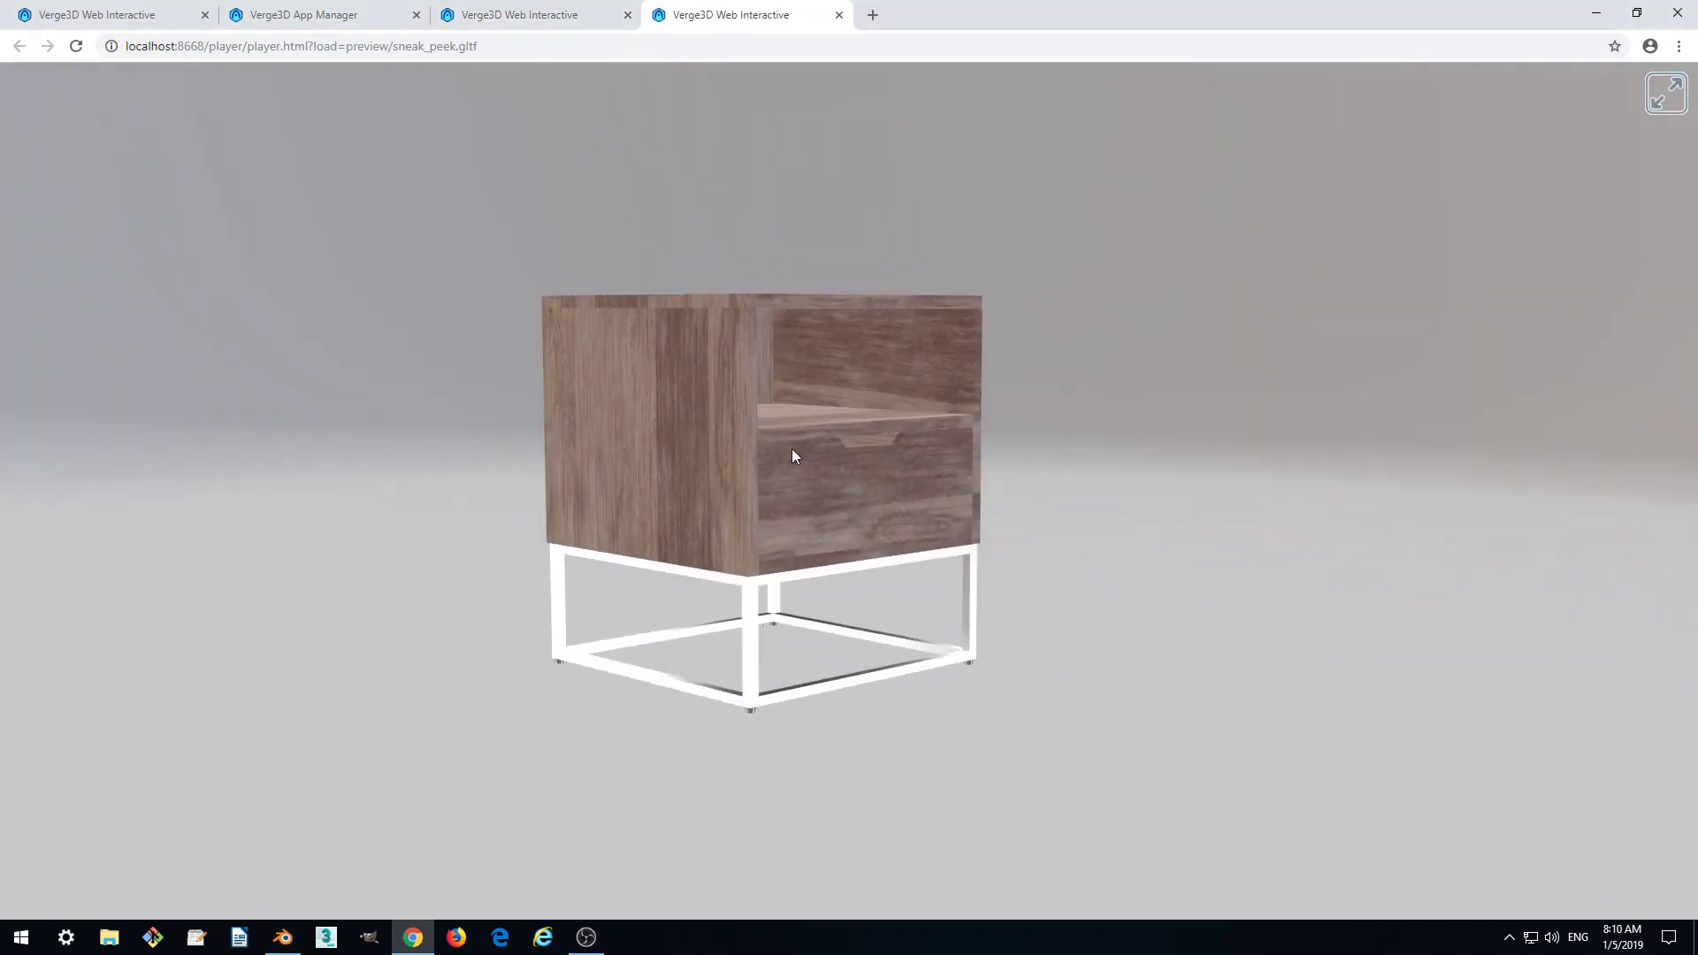
pyautogui.moveTo(793, 449); pyautogui.dragTo(860, 462)
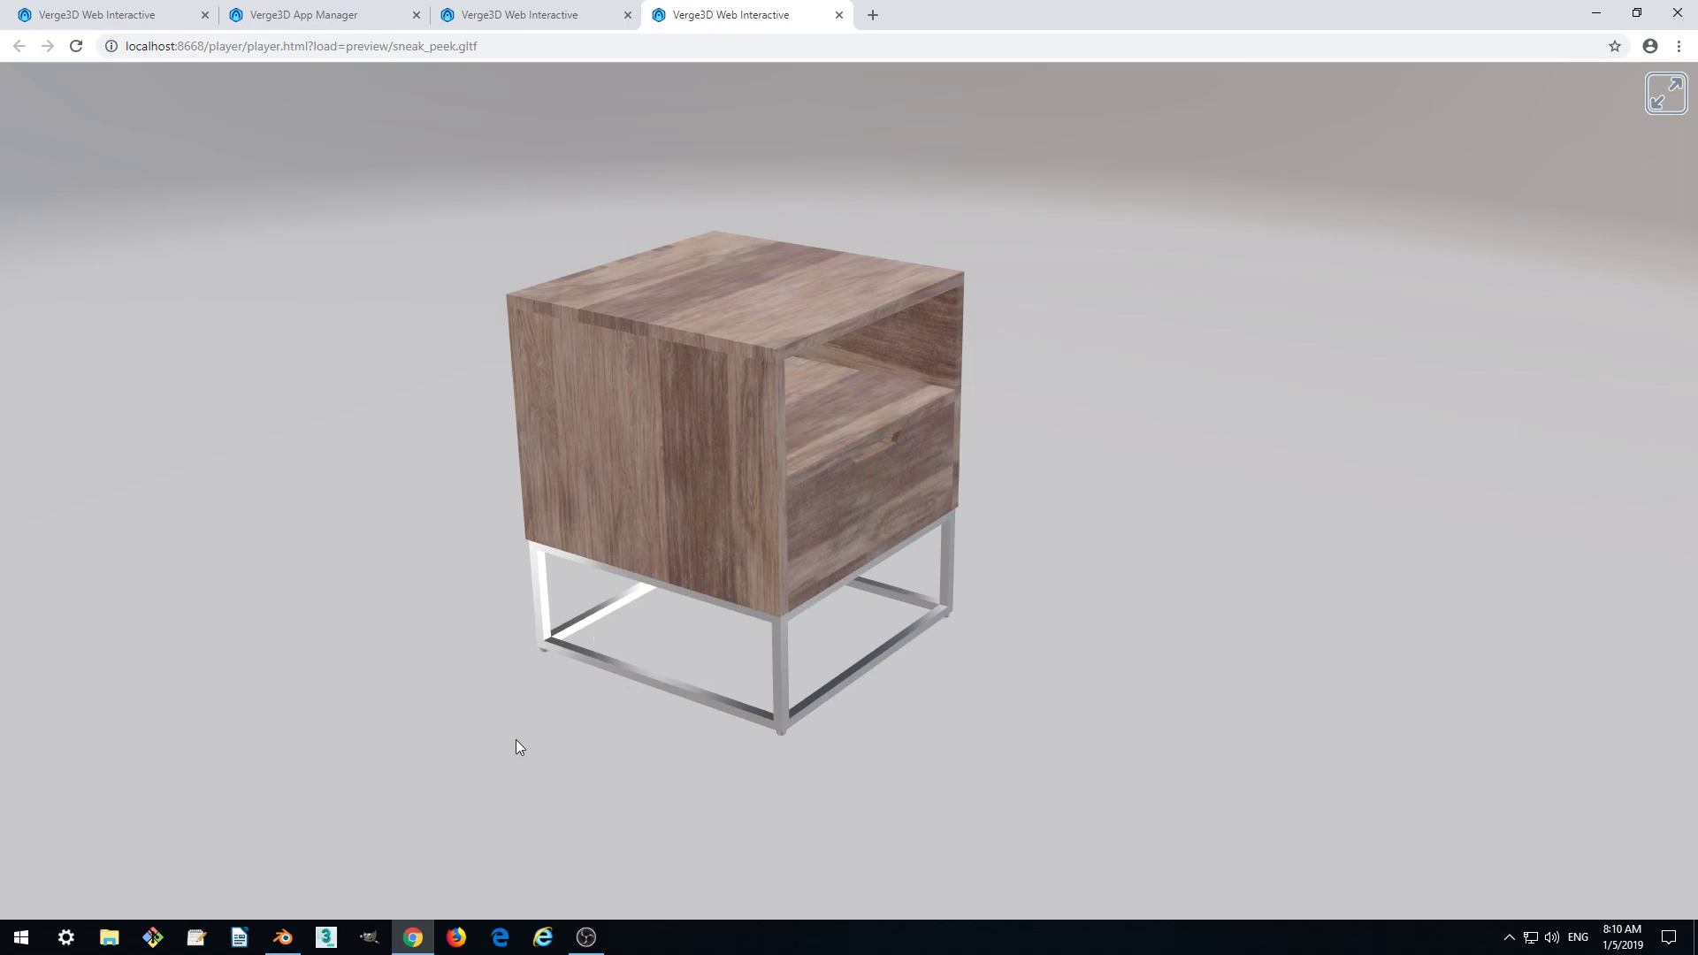
# Tick Enable Shadows in the Render Properties' Verge3D Settings
pyautogui.click(283, 936)
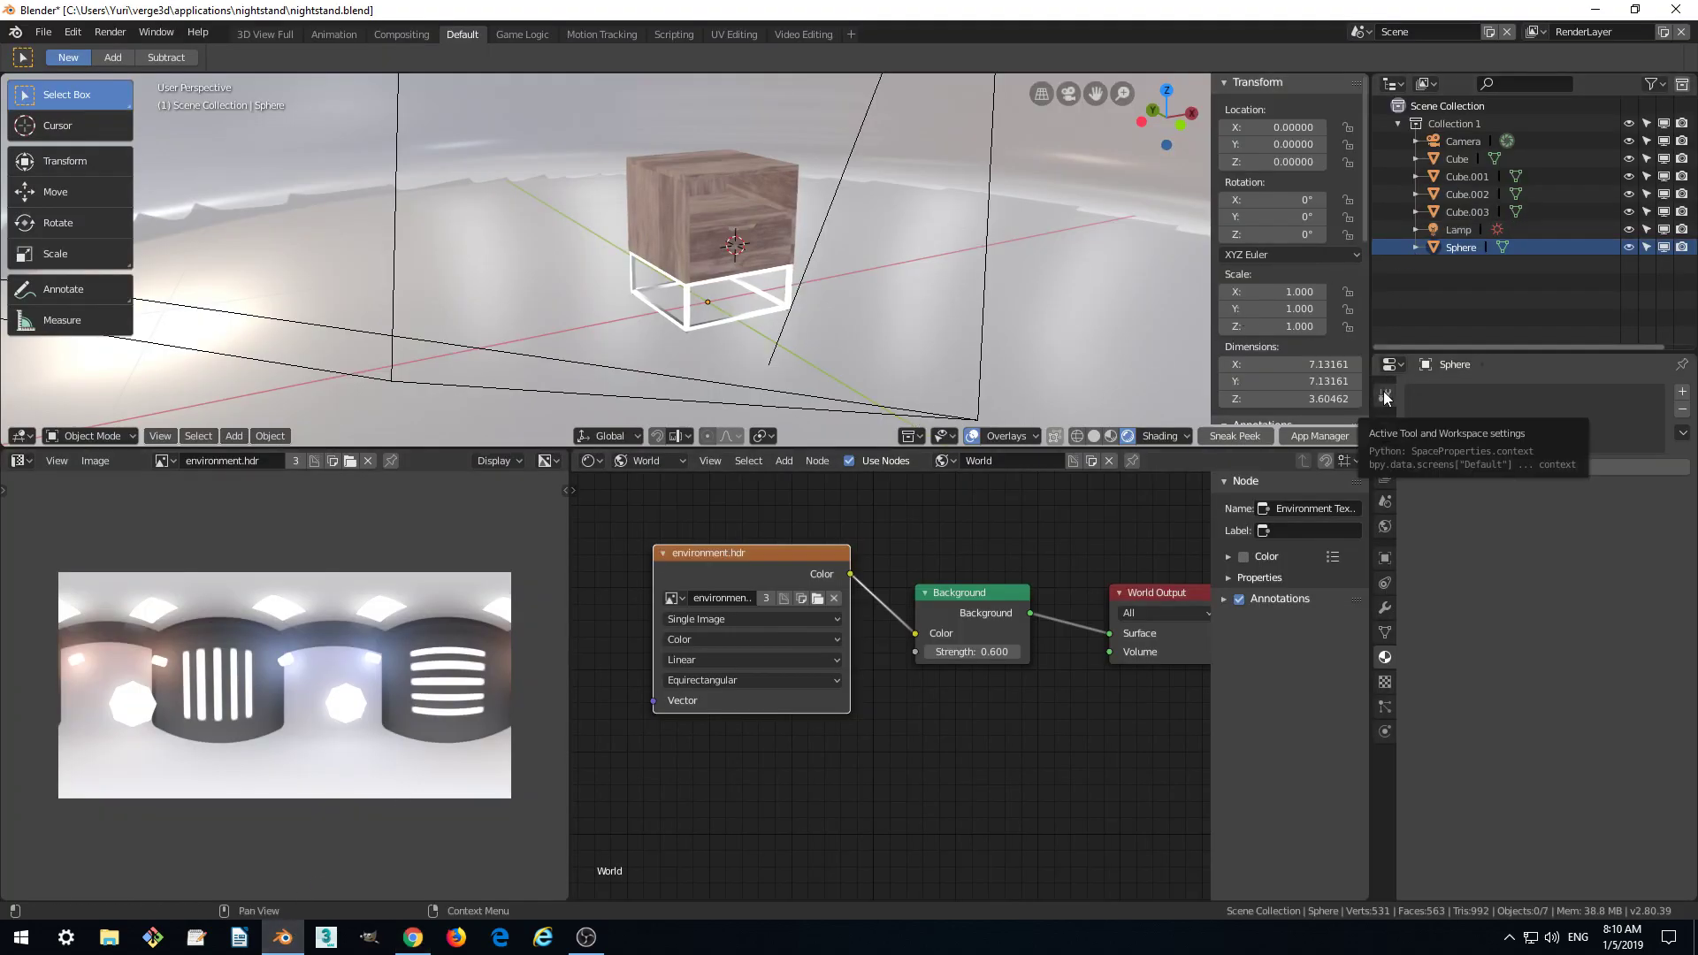
pyautogui.click(1385, 429)
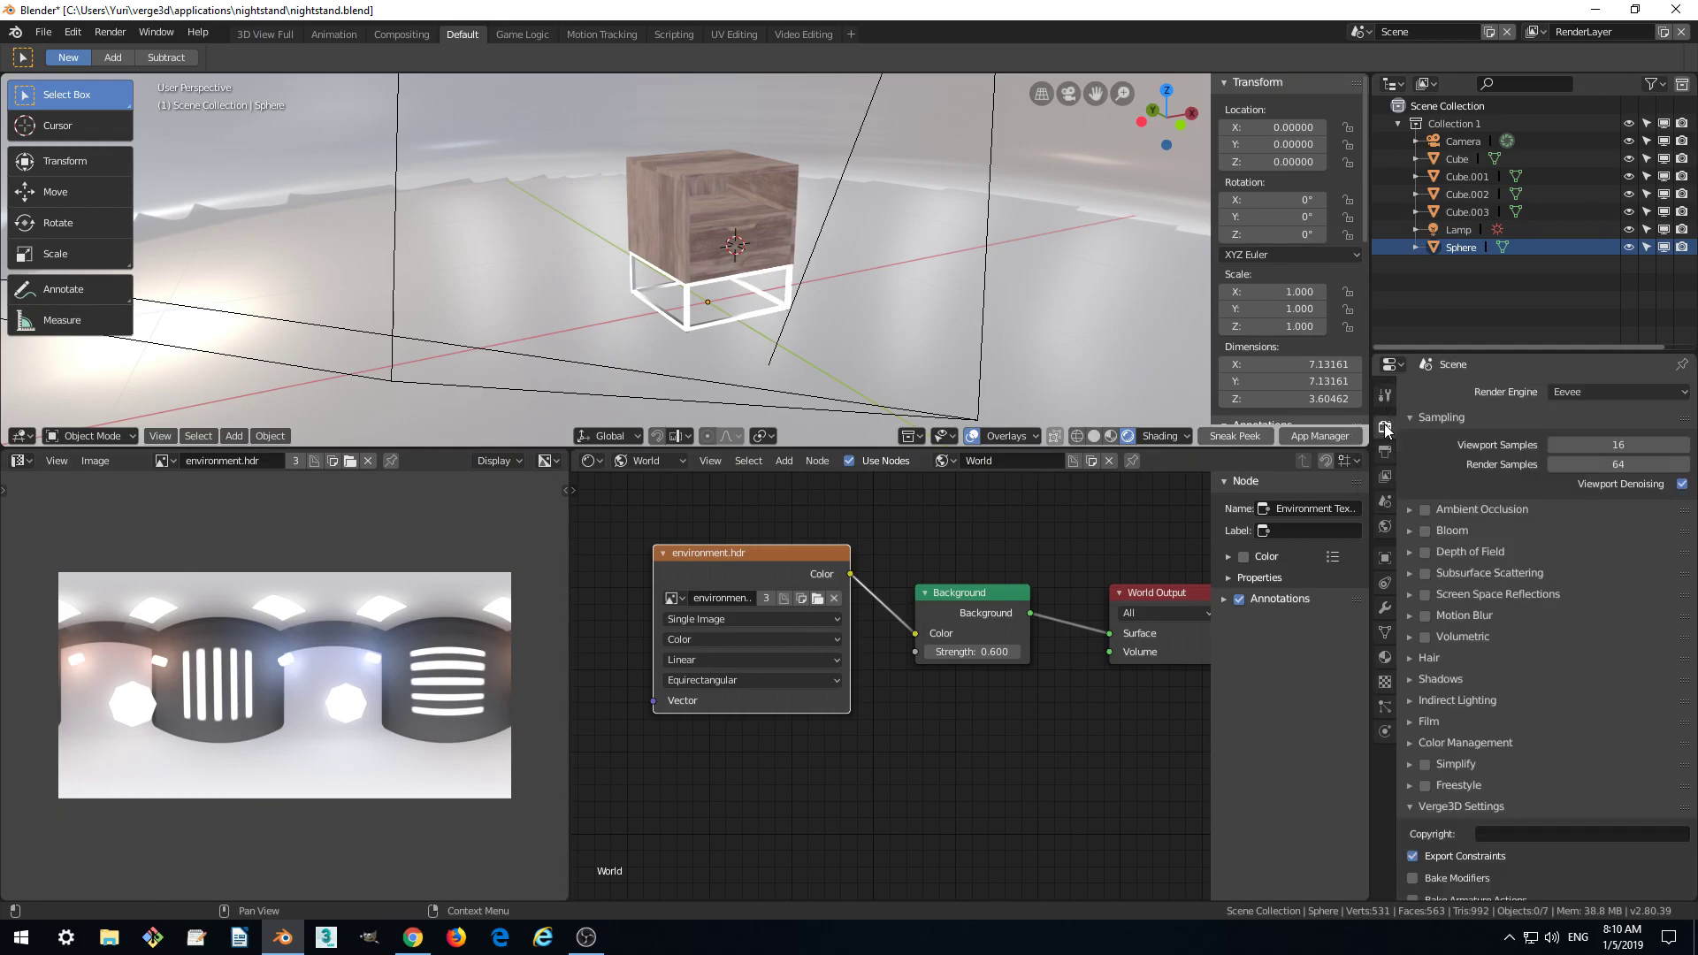
pyautogui.scroll(-3, 1499, 635)
pyautogui.scroll(-3, 1477, 635)
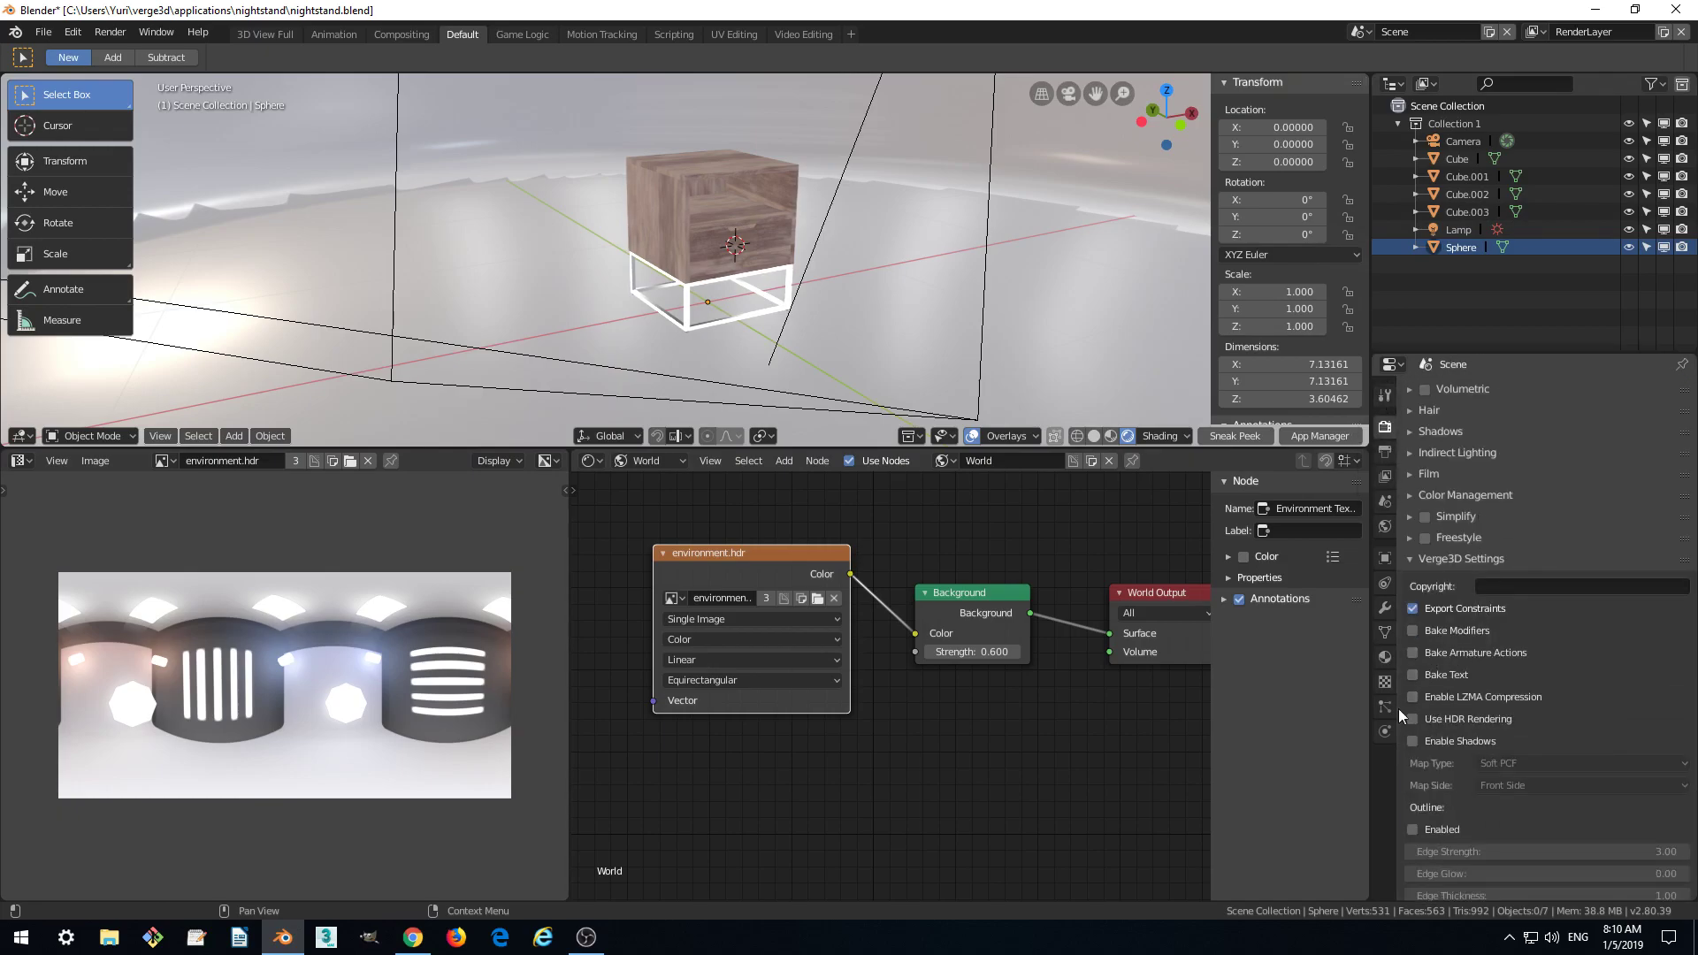
pyautogui.click(1415, 744)
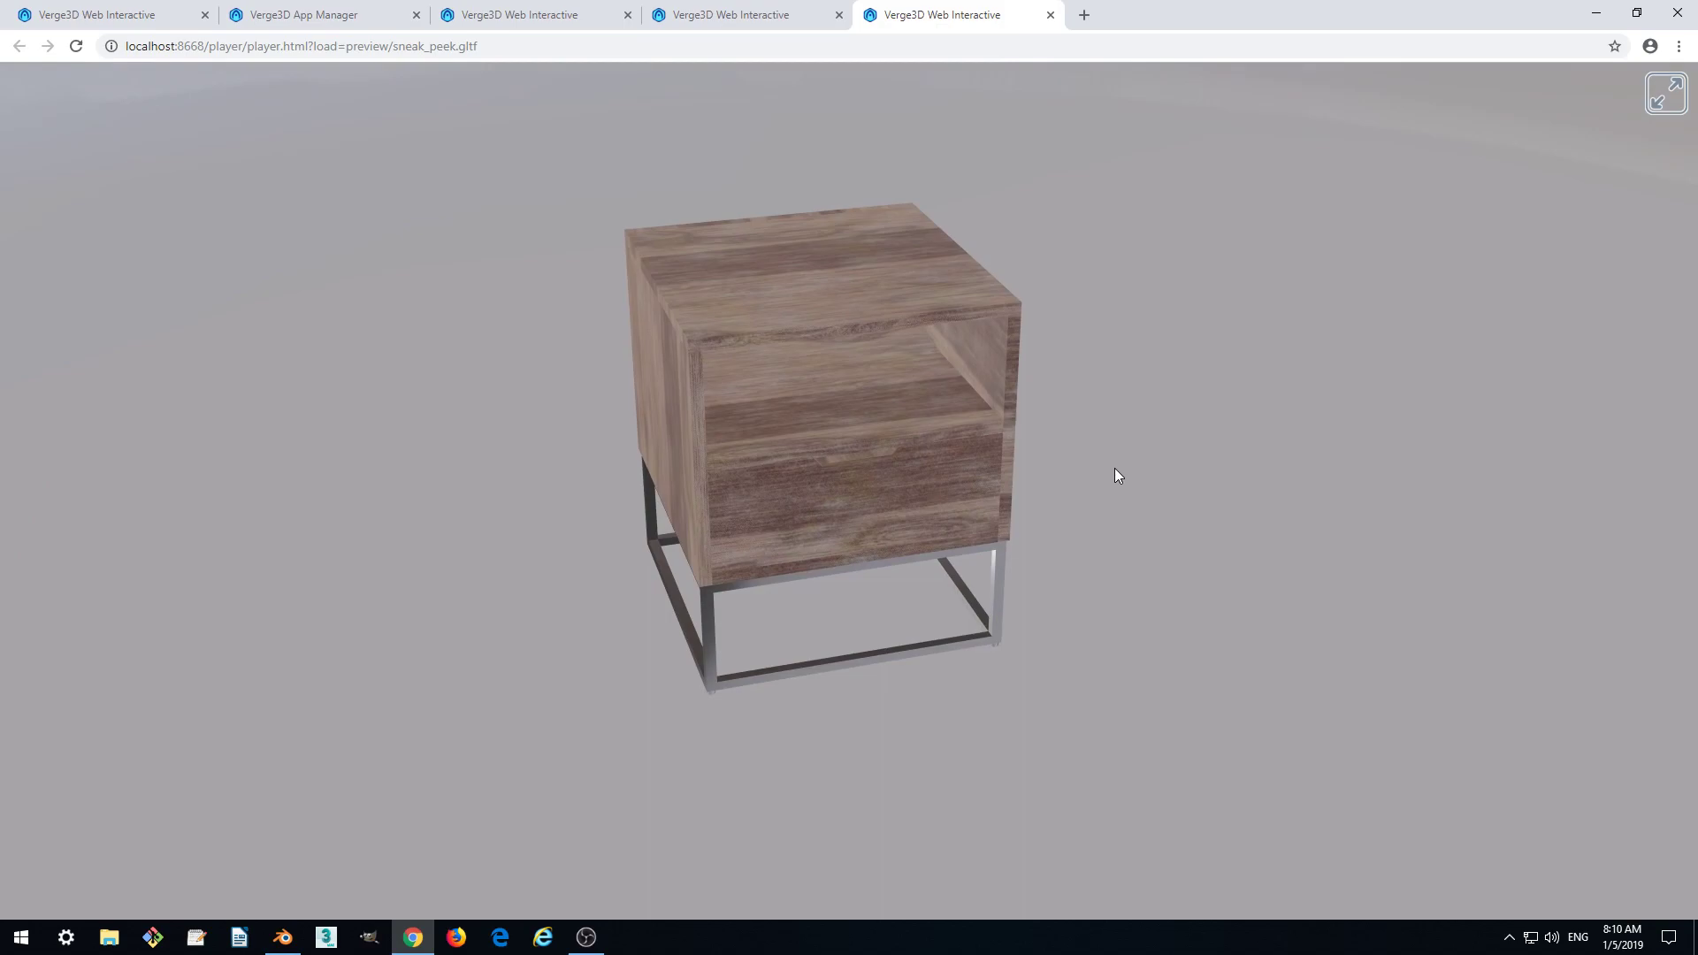
# Zoom and orbit the preview to inspect the nightstand's bright white metal frame
pyautogui.scroll(-5, 1118, 252)
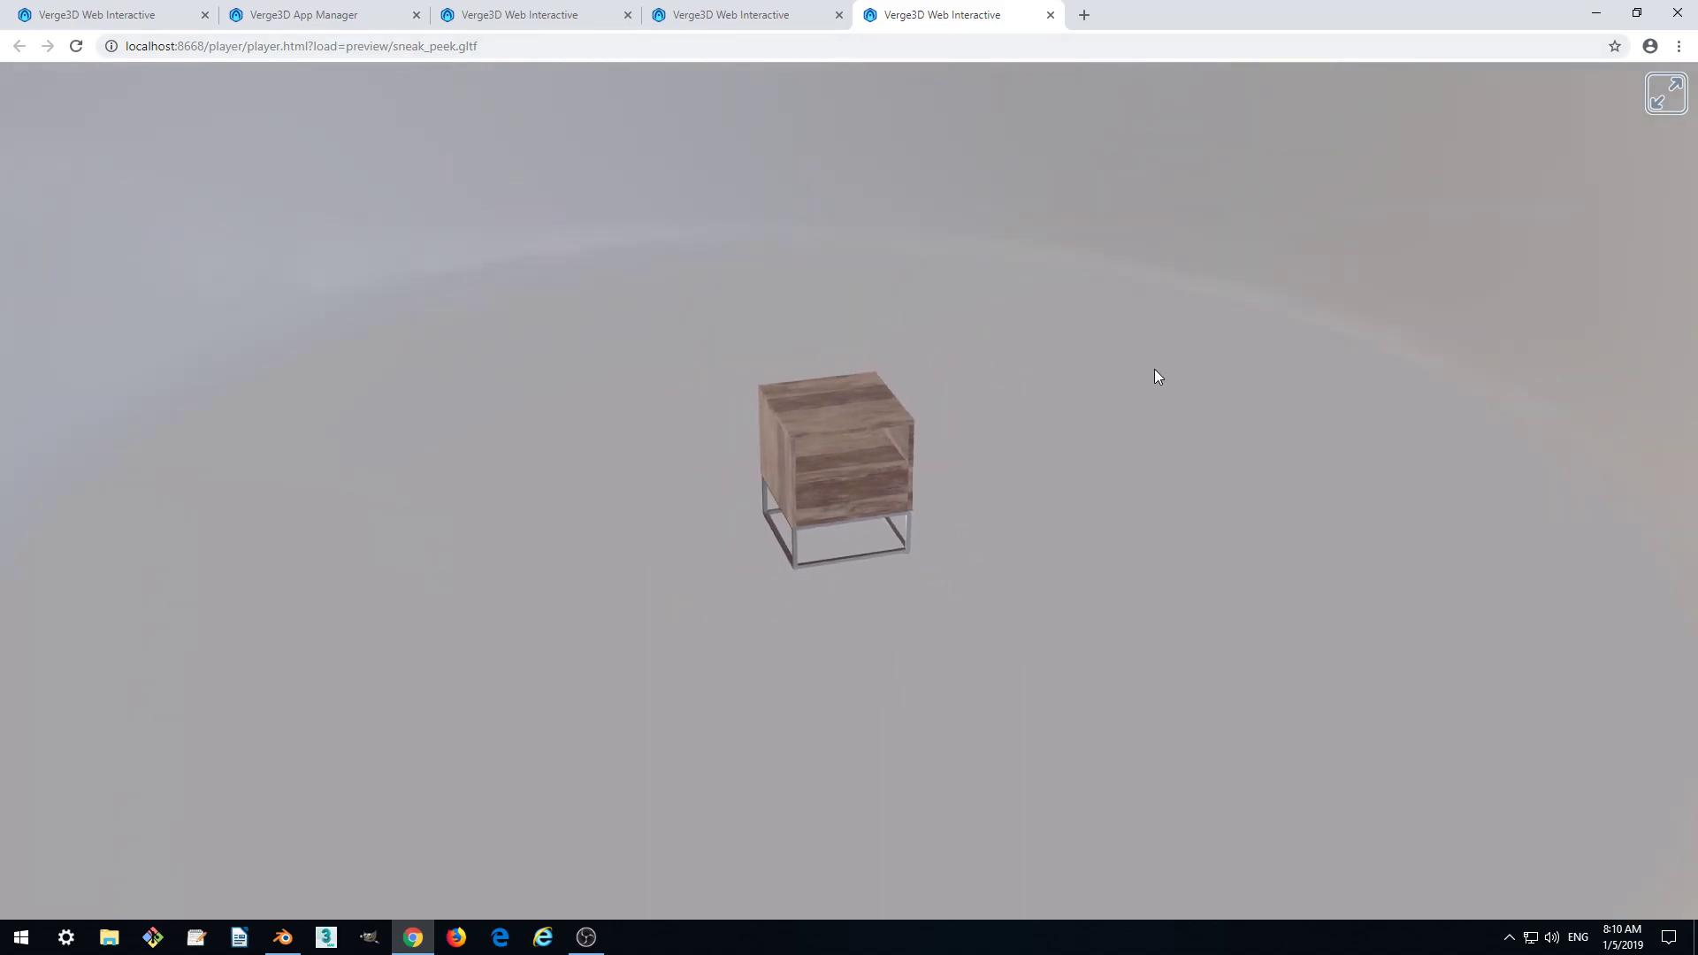
pyautogui.scroll(2, 1265, 303)
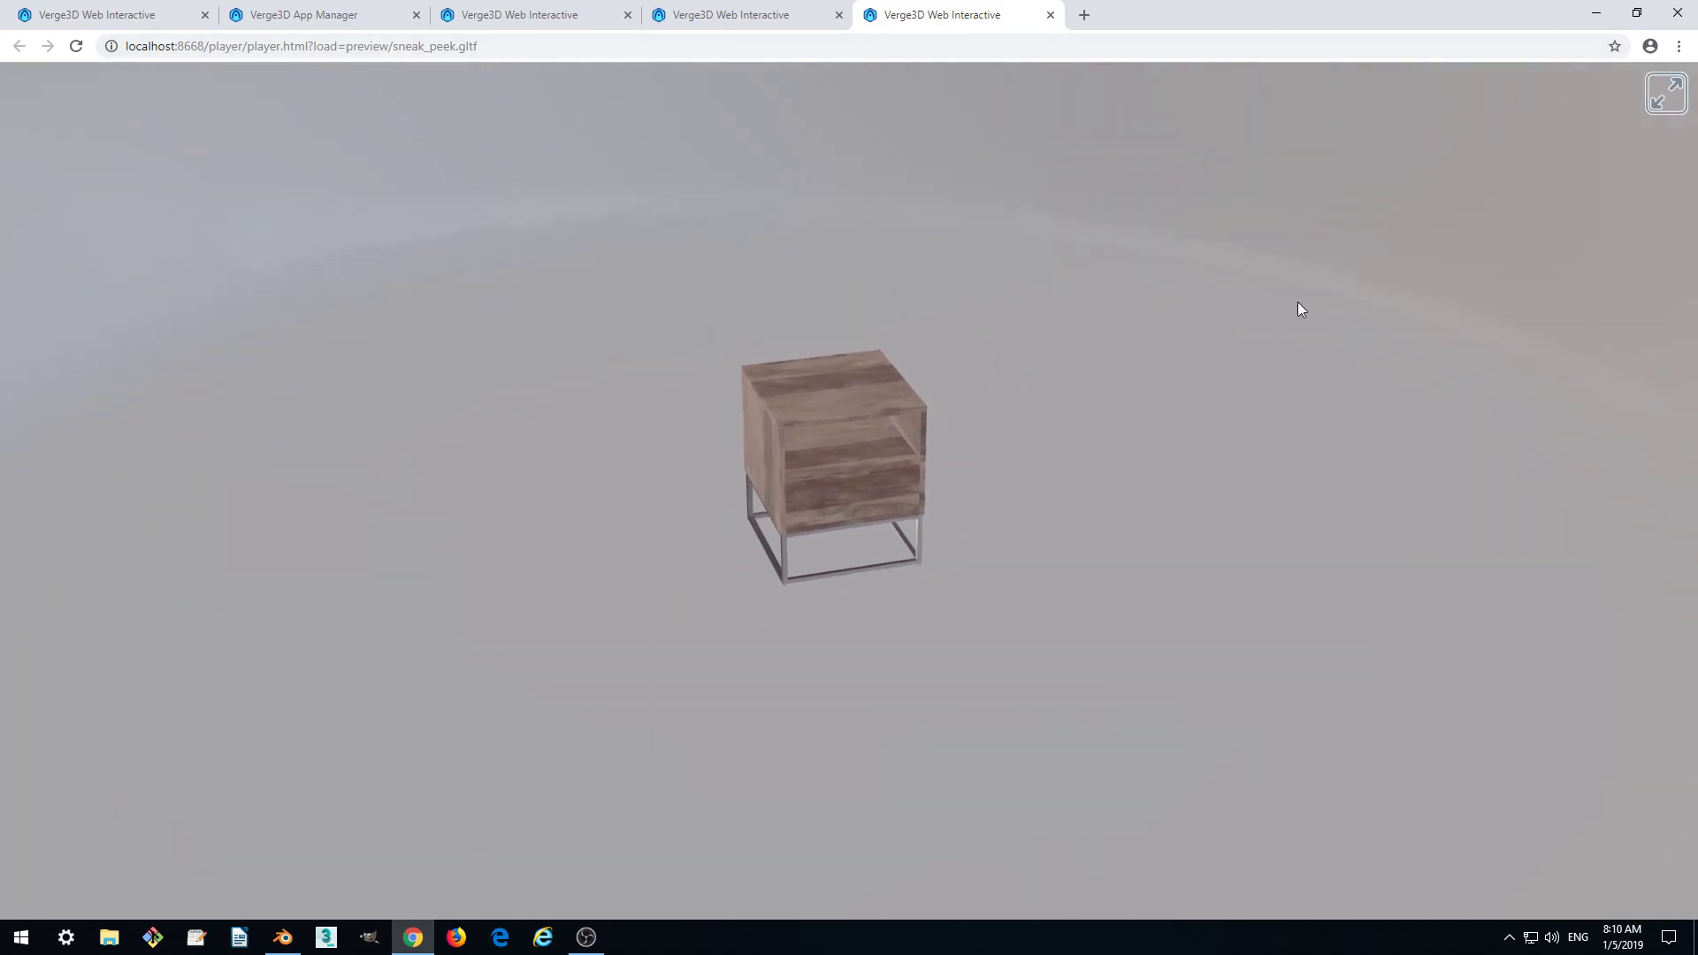
pyautogui.moveTo(1342, 284); pyautogui.dragTo(1005, 443)
pyautogui.scroll(5, 1104, 456)
pyautogui.scroll(-4, 1102, 457)
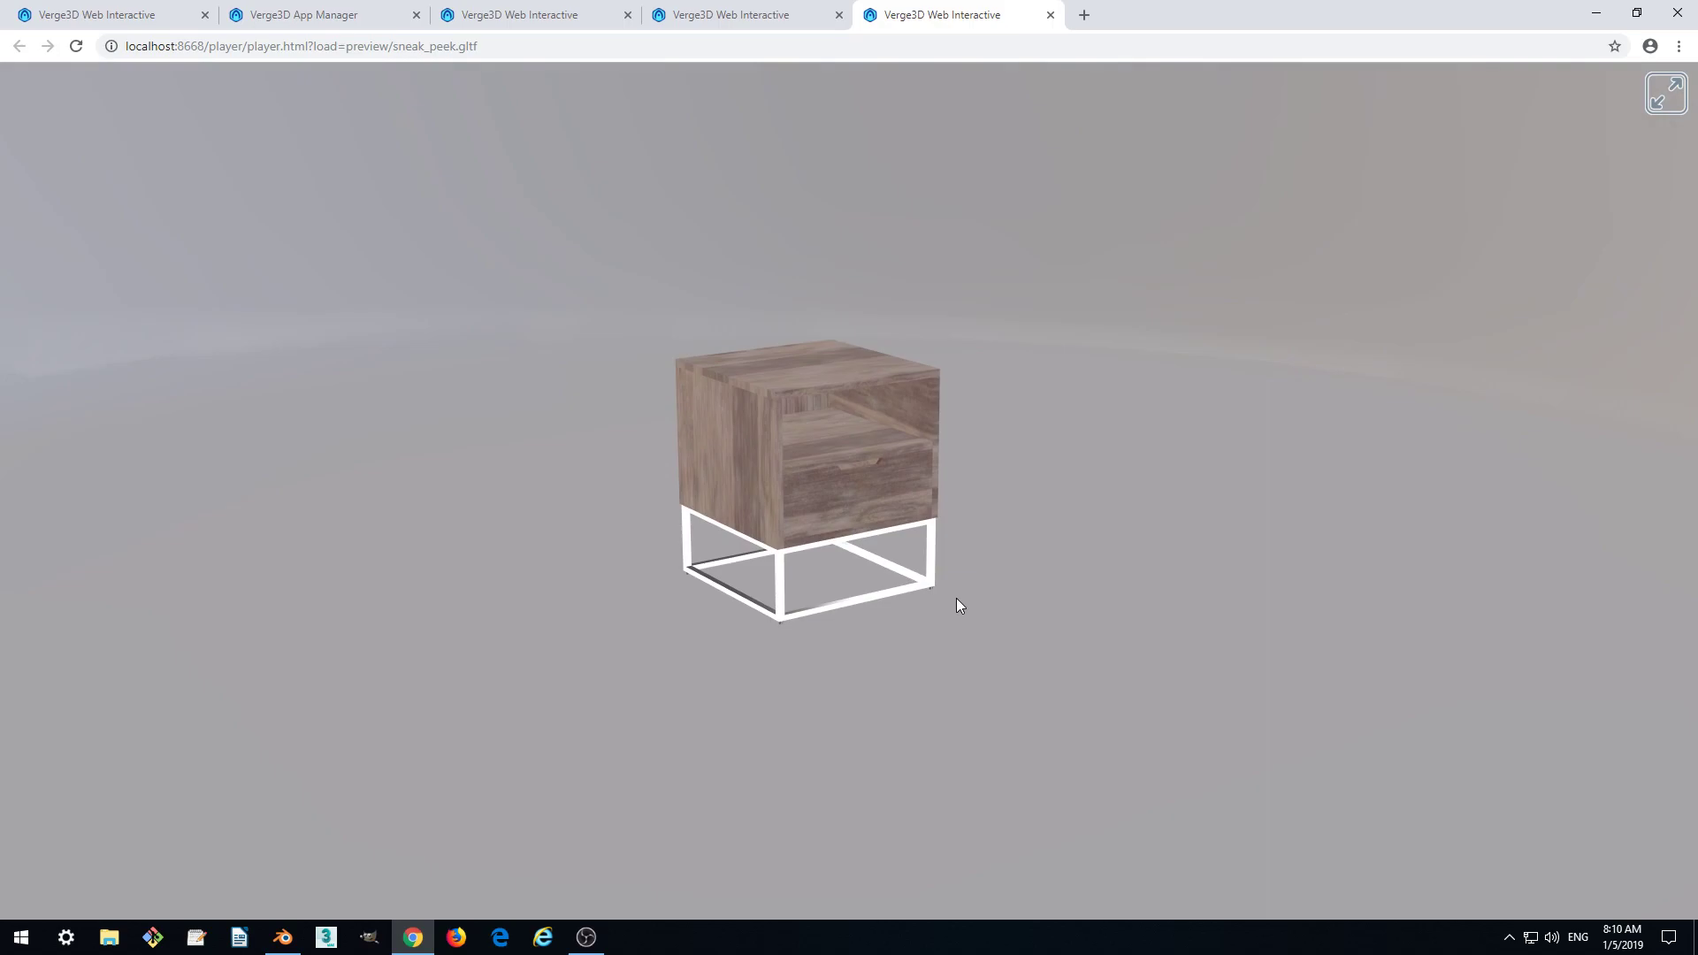
pyautogui.scroll(-3, 925, 501)
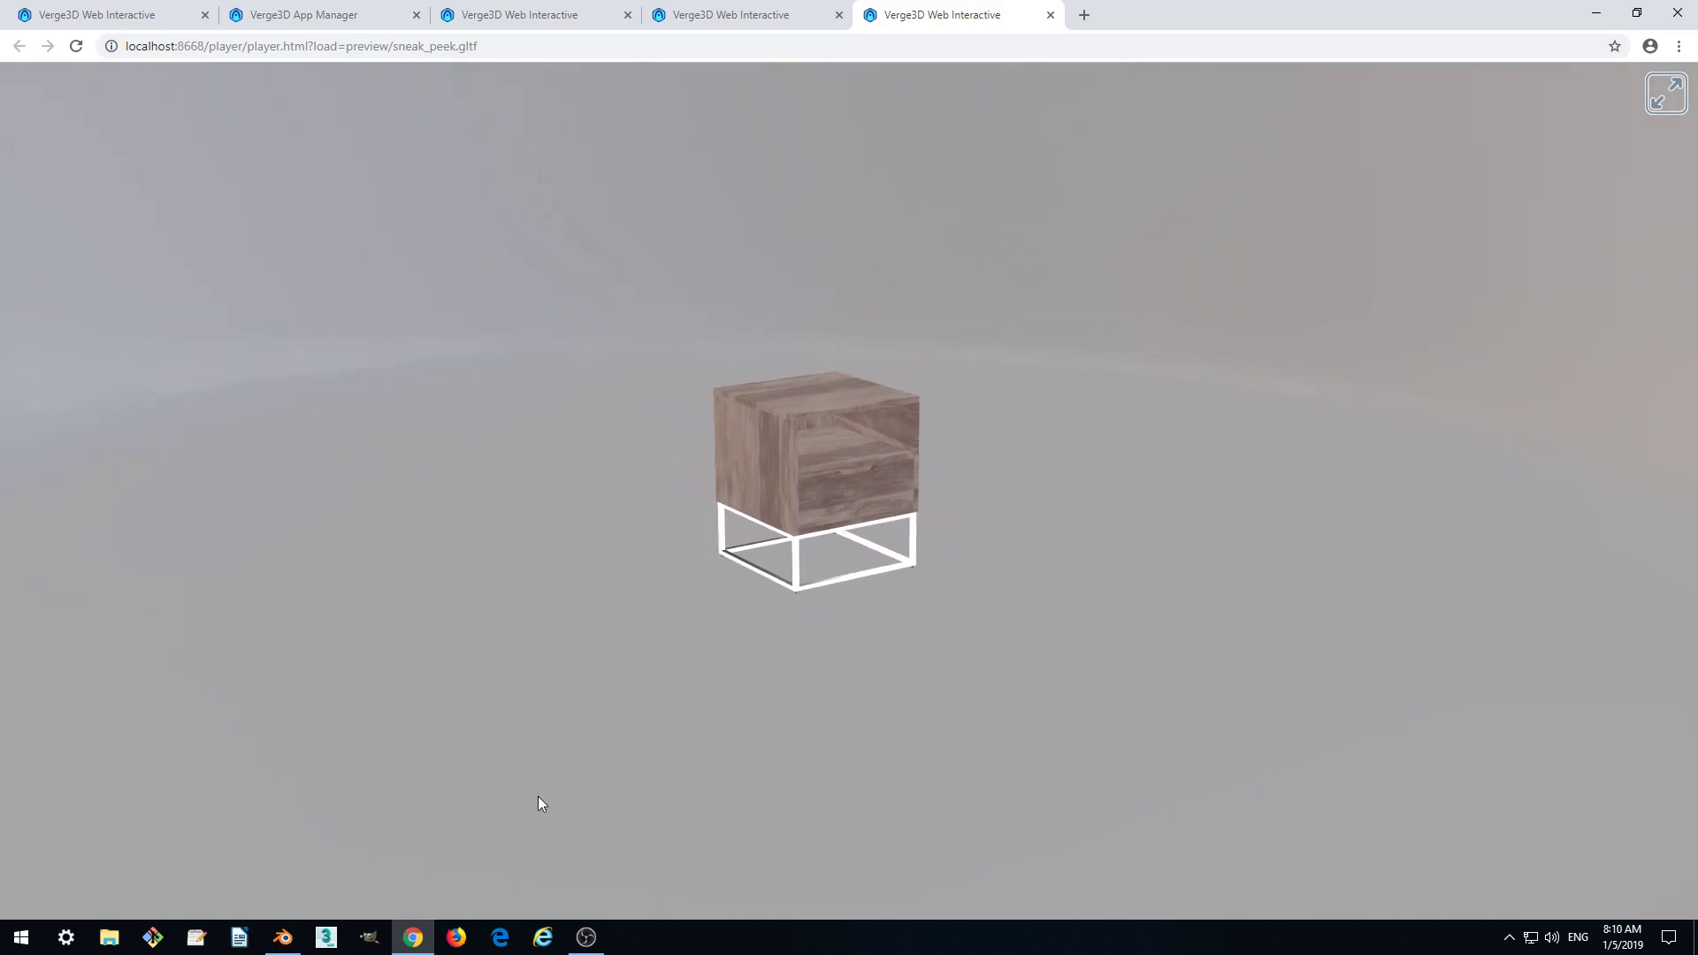
# Untick Shadow in the Sphere's Object Properties Viewport Display panel
pyautogui.click(283, 937)
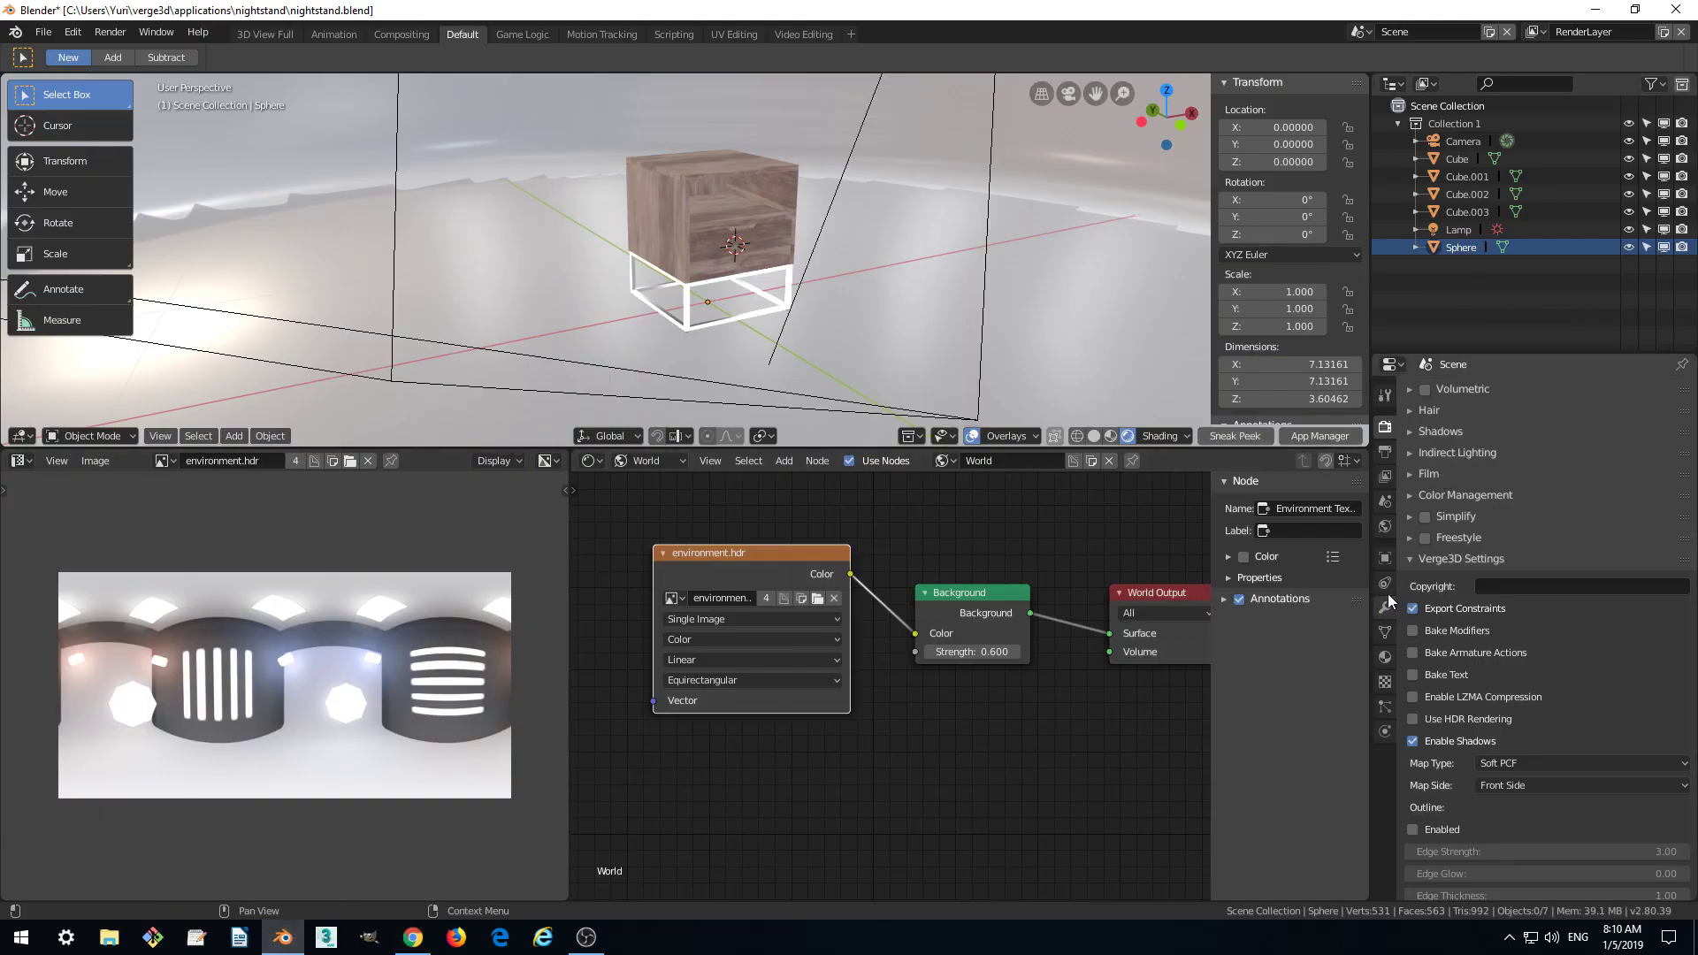
pyautogui.click(1385, 559)
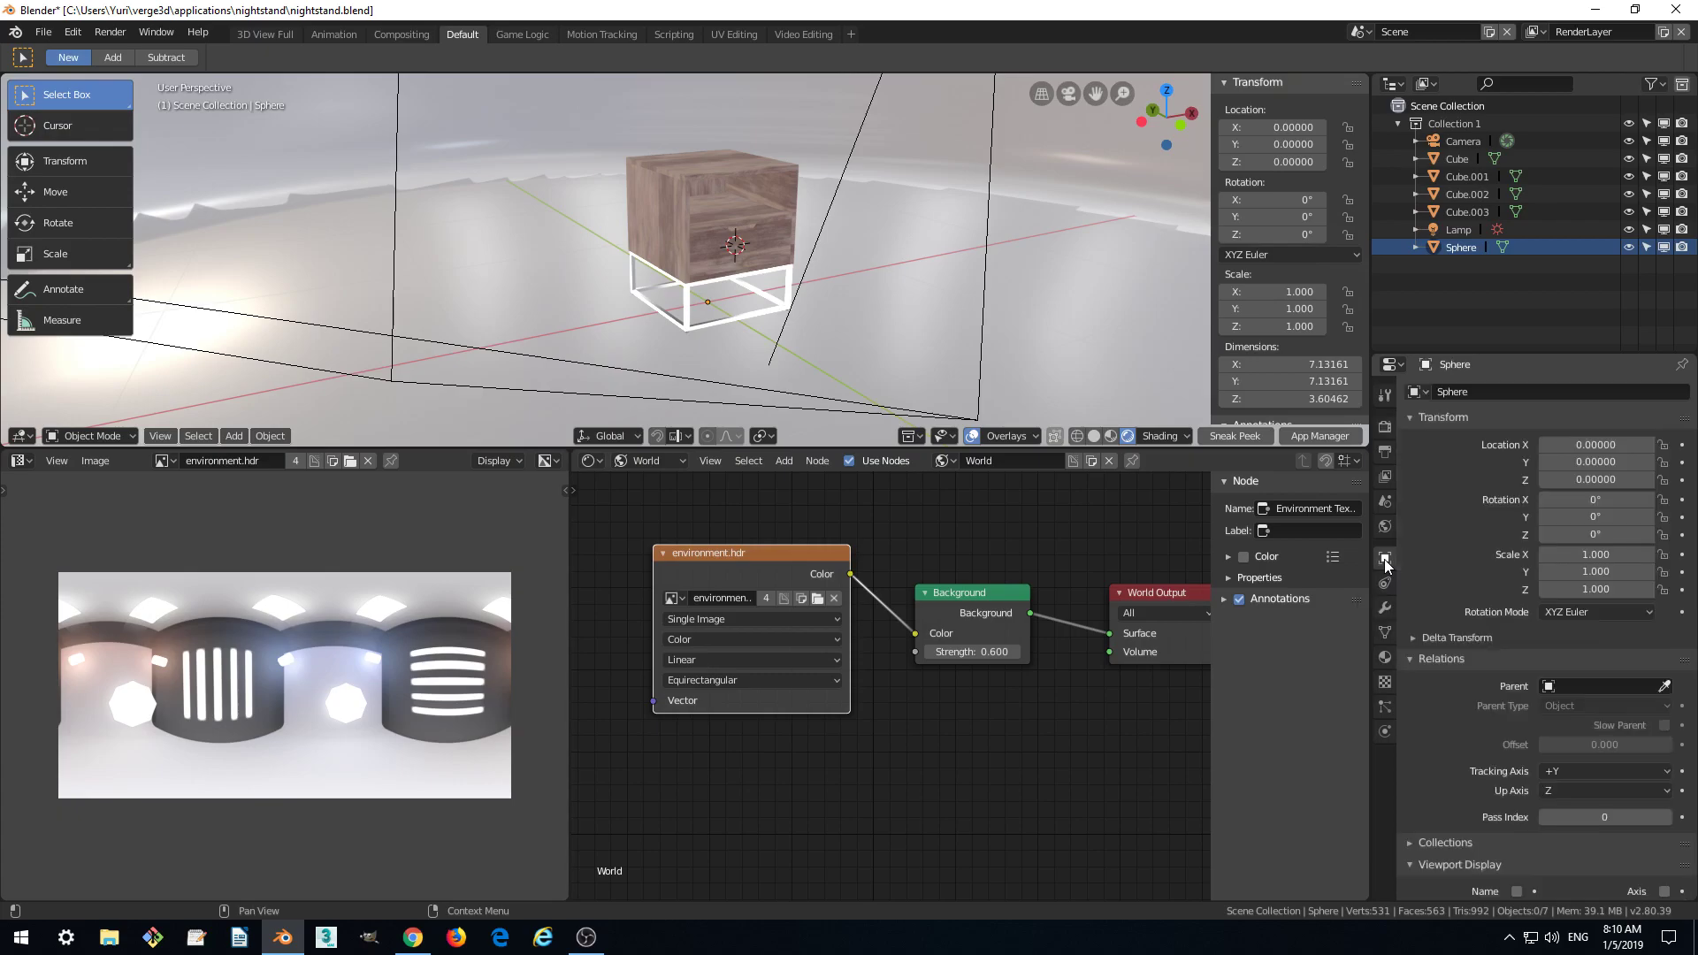
pyautogui.scroll(-10, 1459, 555)
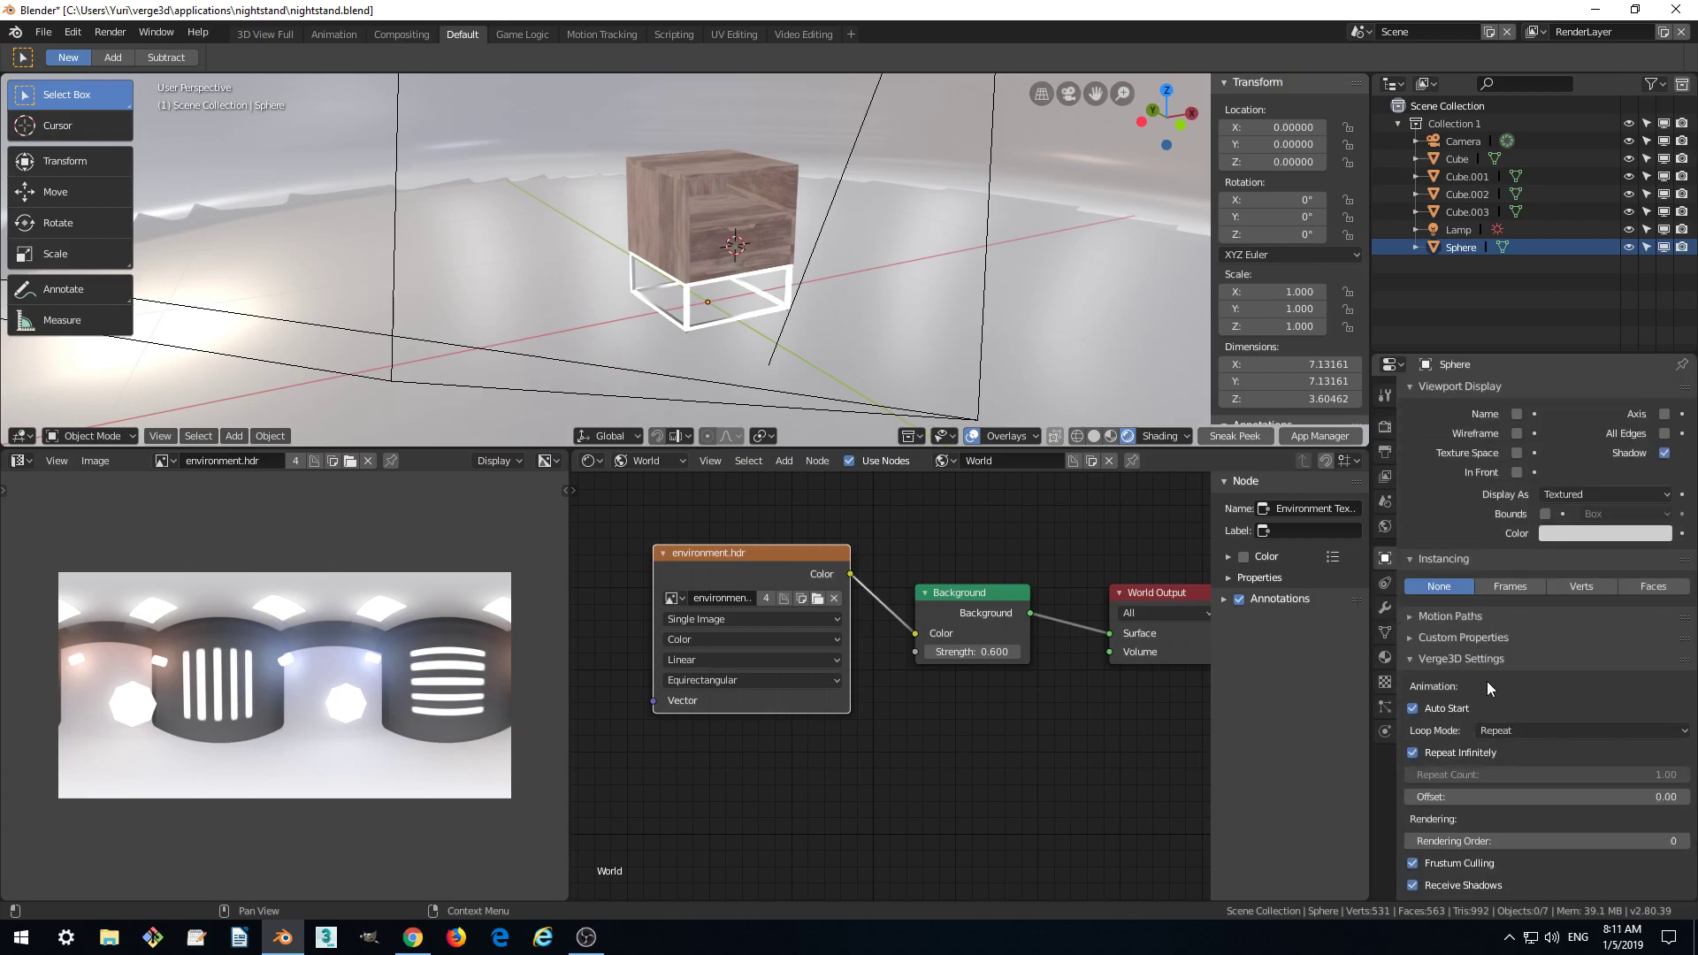
pyautogui.scroll(3, 1487, 681)
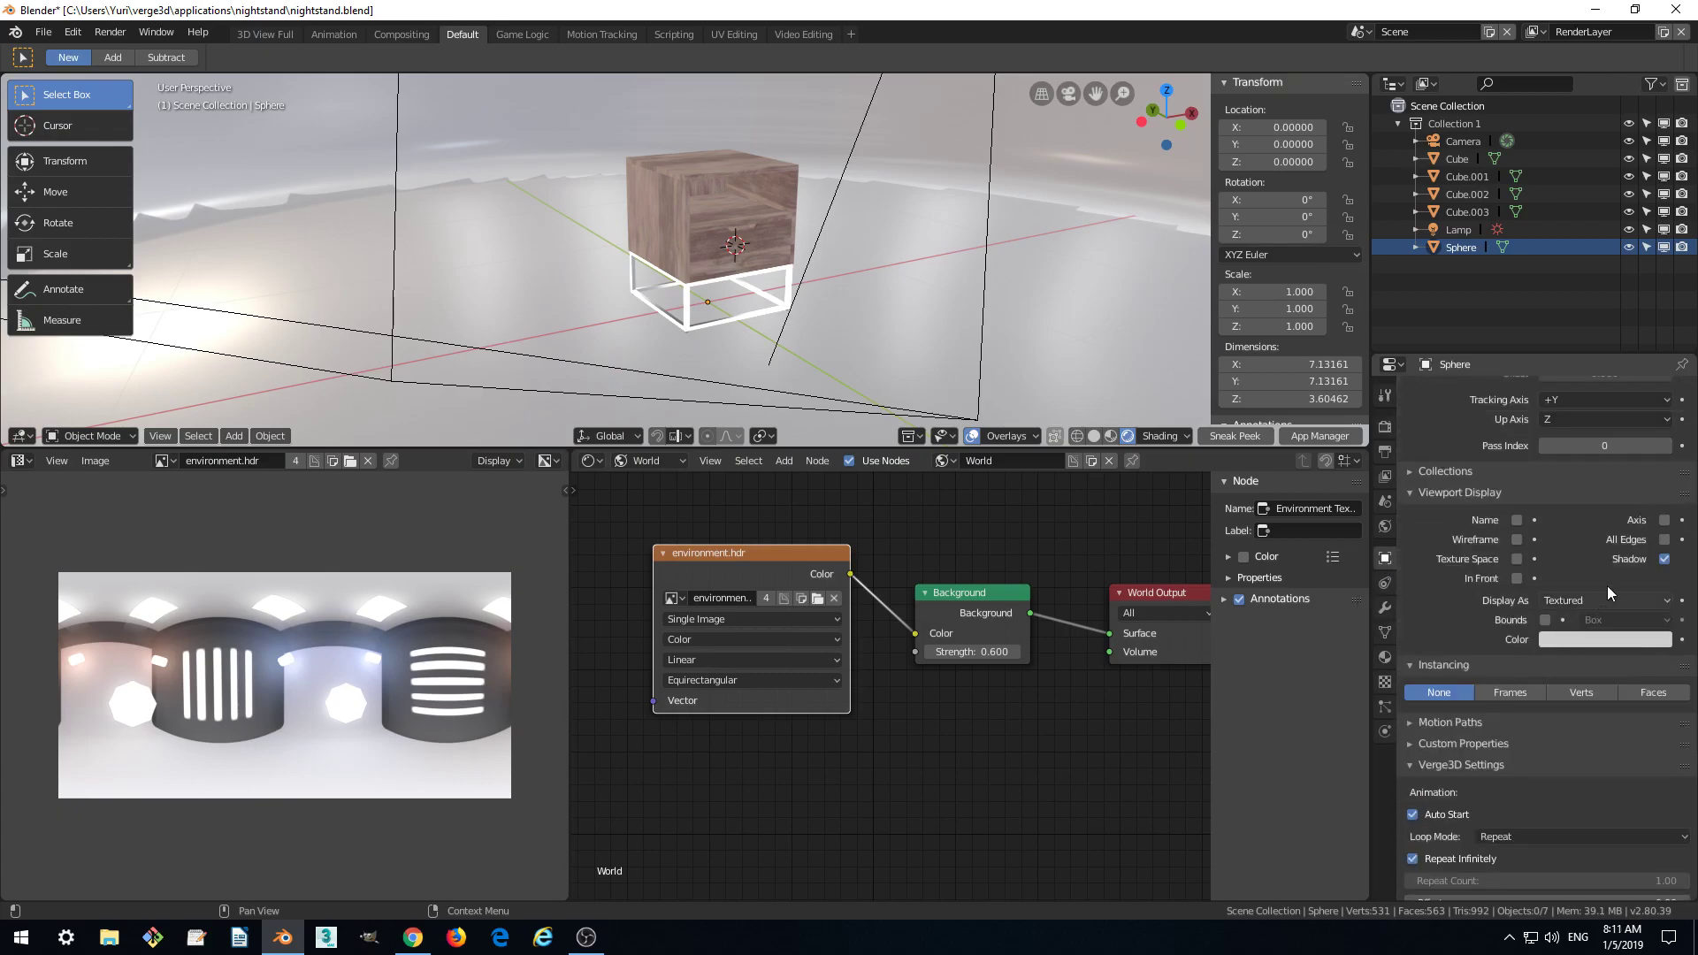
pyautogui.click(1665, 560)
# Preview the nightstand from its other side, then close the four extra preview tabs
pyautogui.click(1204, 431)
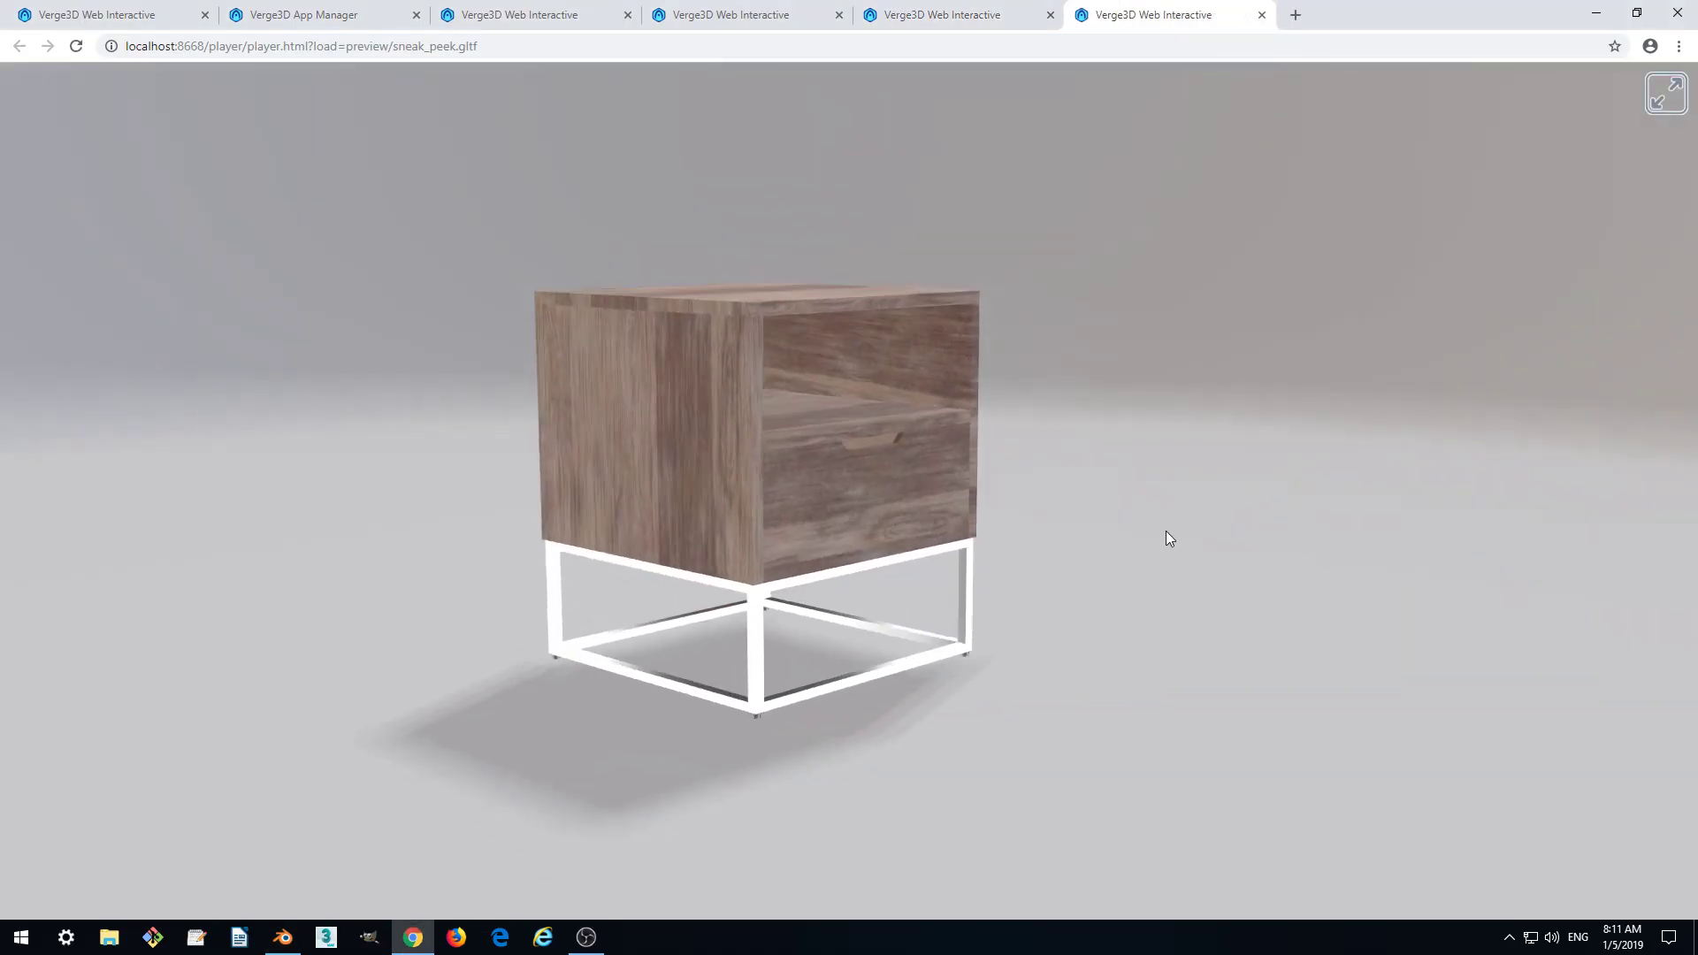
pyautogui.moveTo(1166, 531); pyautogui.dragTo(1003, 592)
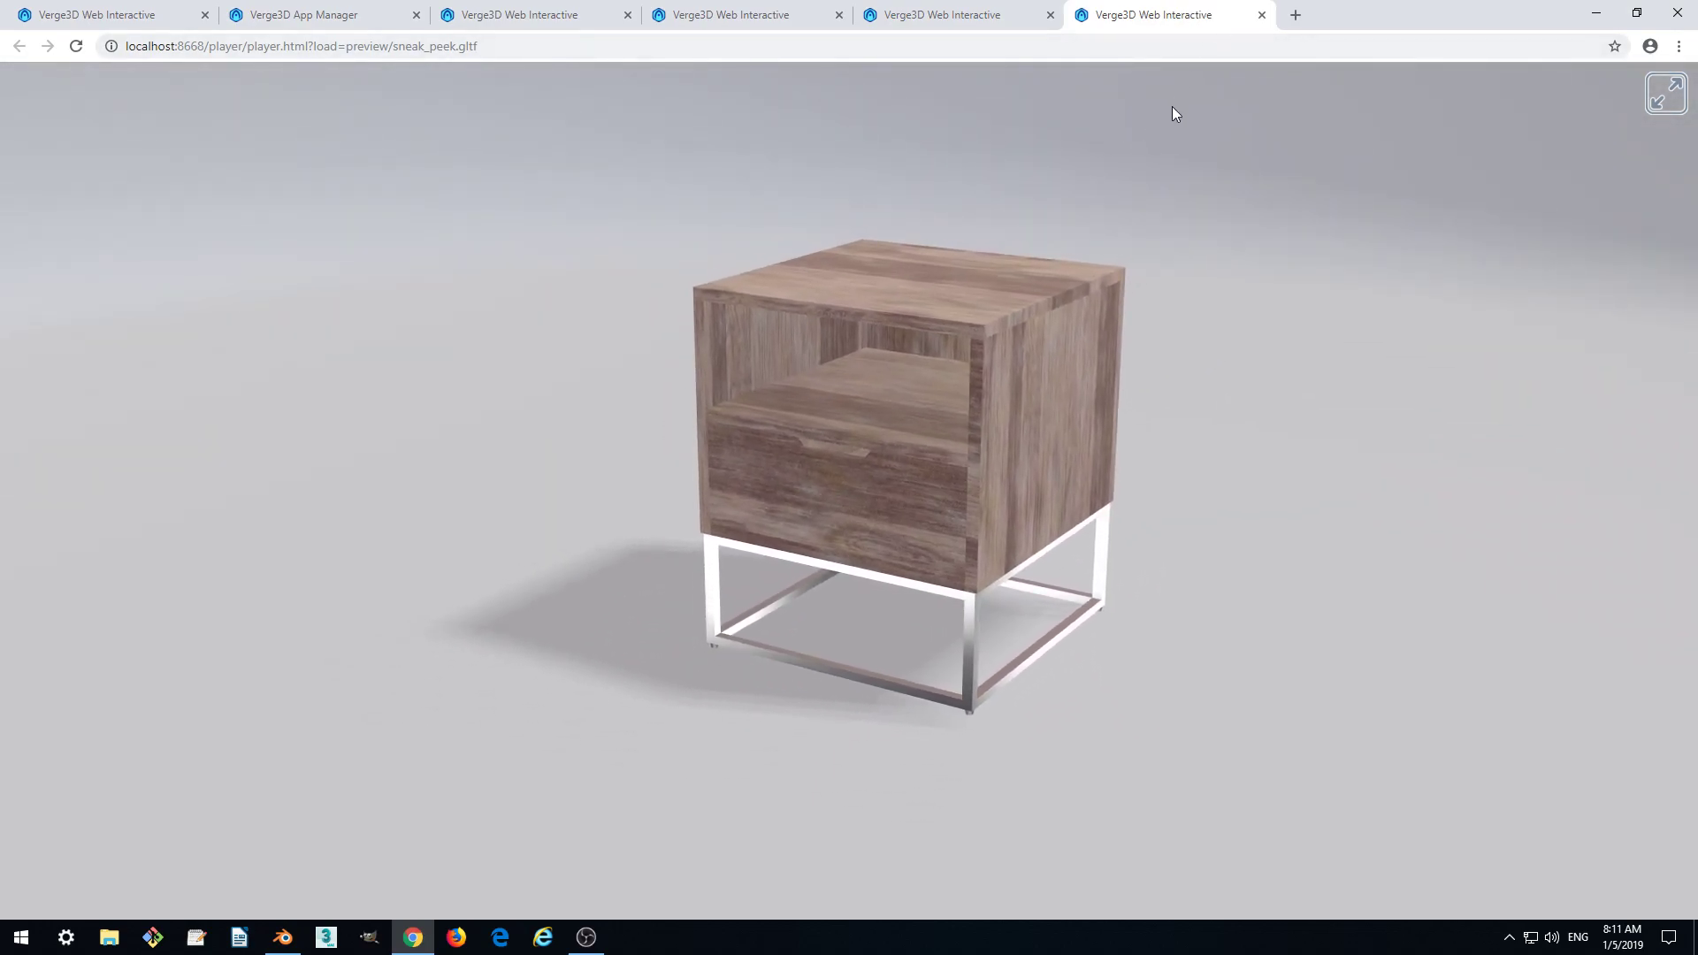
pyautogui.click(1261, 14)
pyautogui.click(1051, 15)
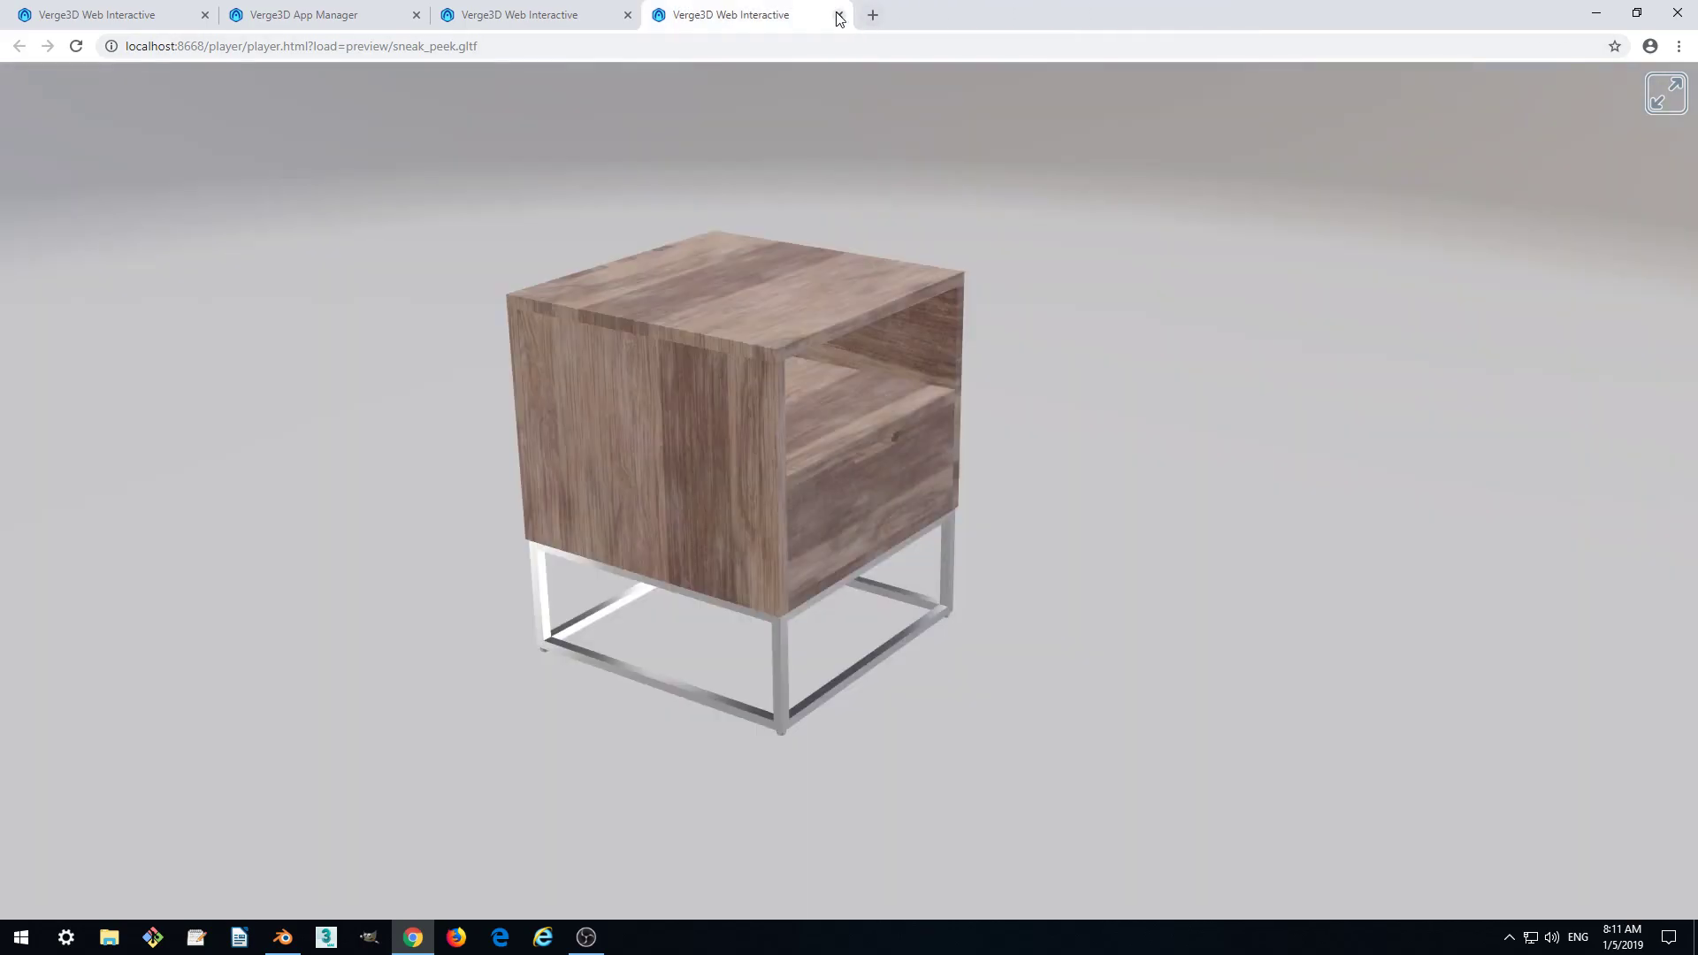
pyautogui.click(839, 15)
pyautogui.click(628, 15)
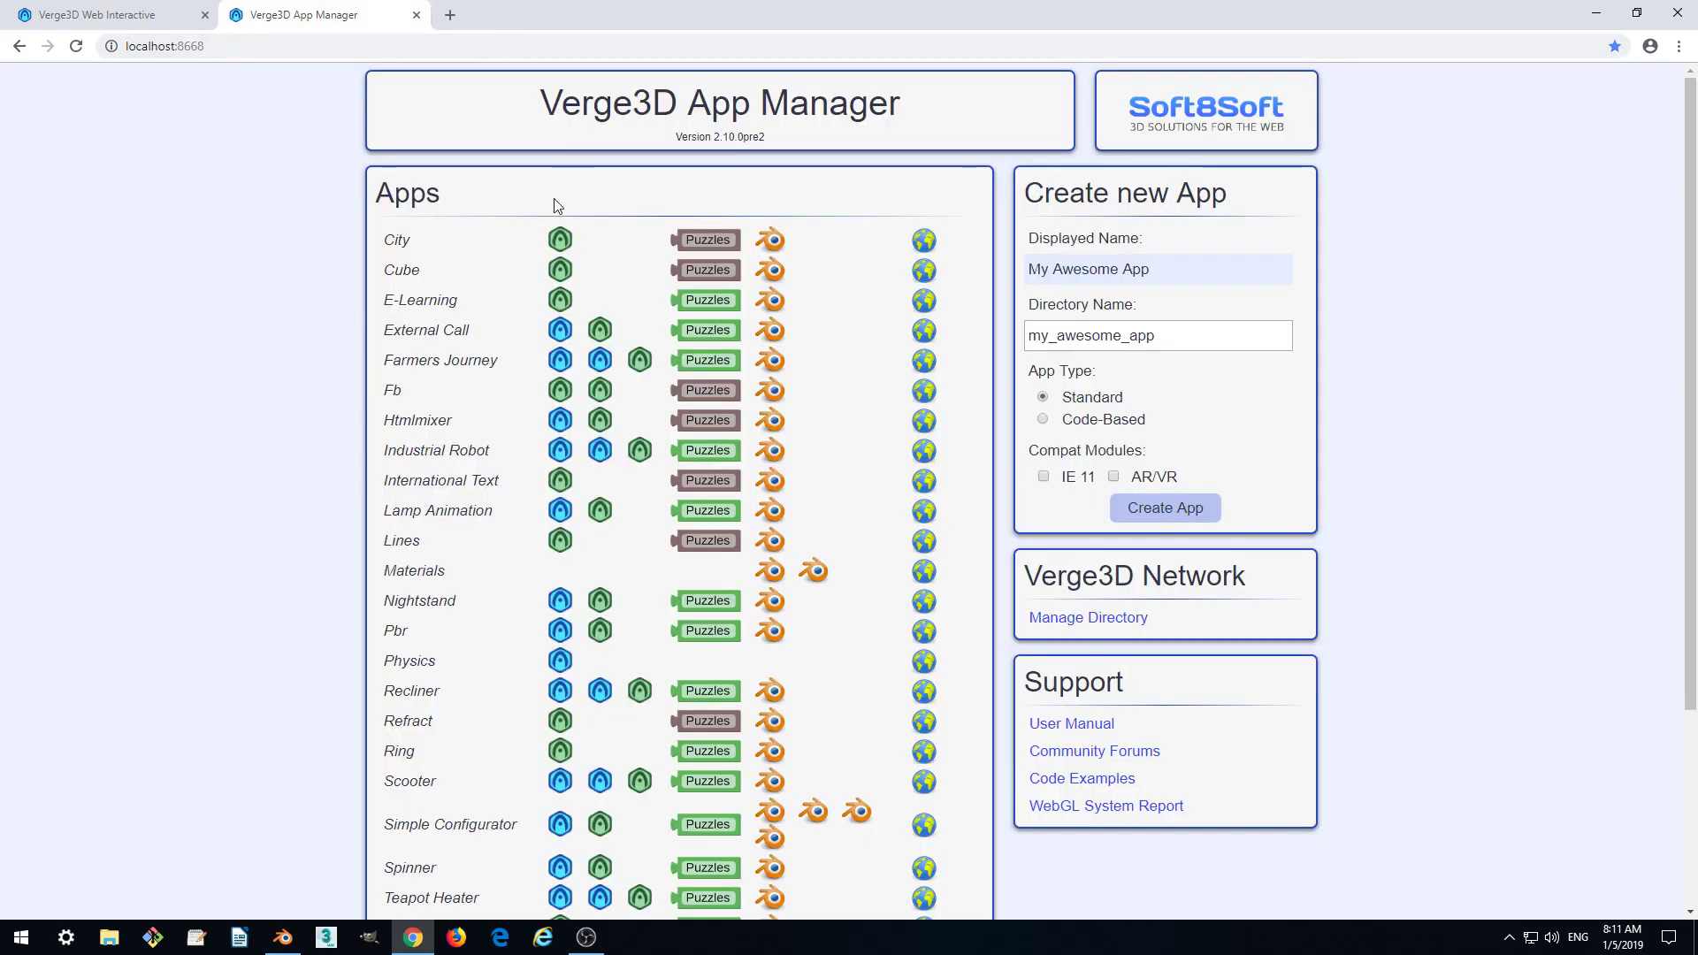
pyautogui.click(283, 938)
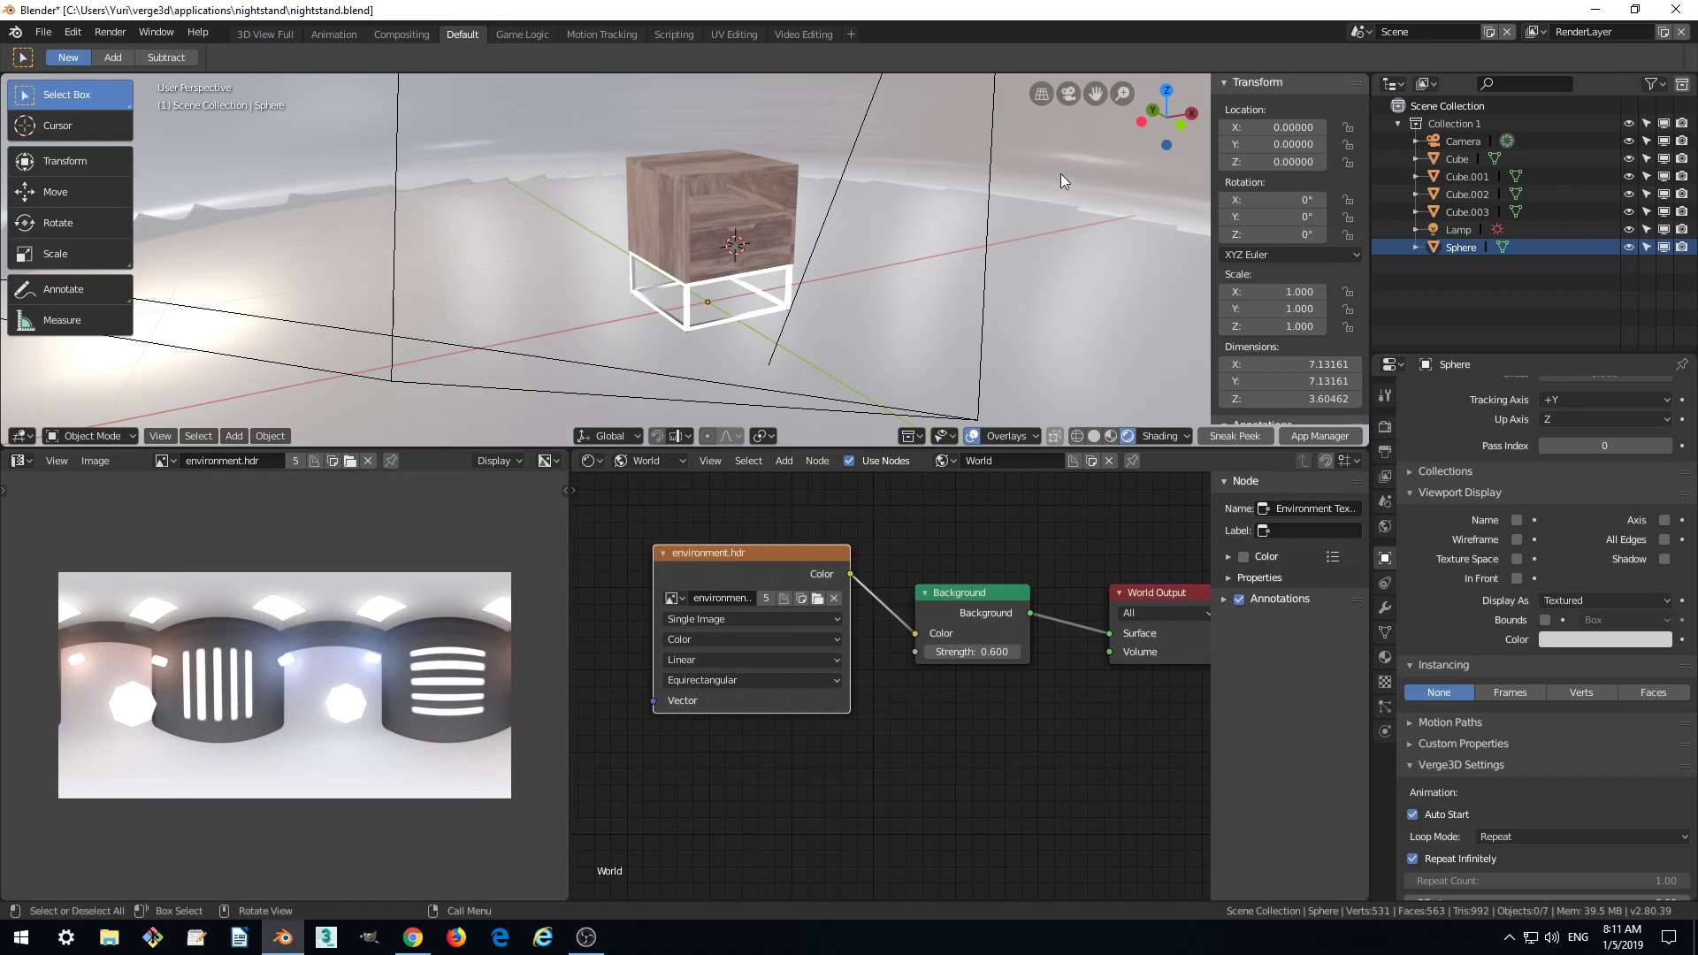
# Select the Lamp and scroll through its Verge3D animation and rendering settings
pyautogui.click(1468, 232)
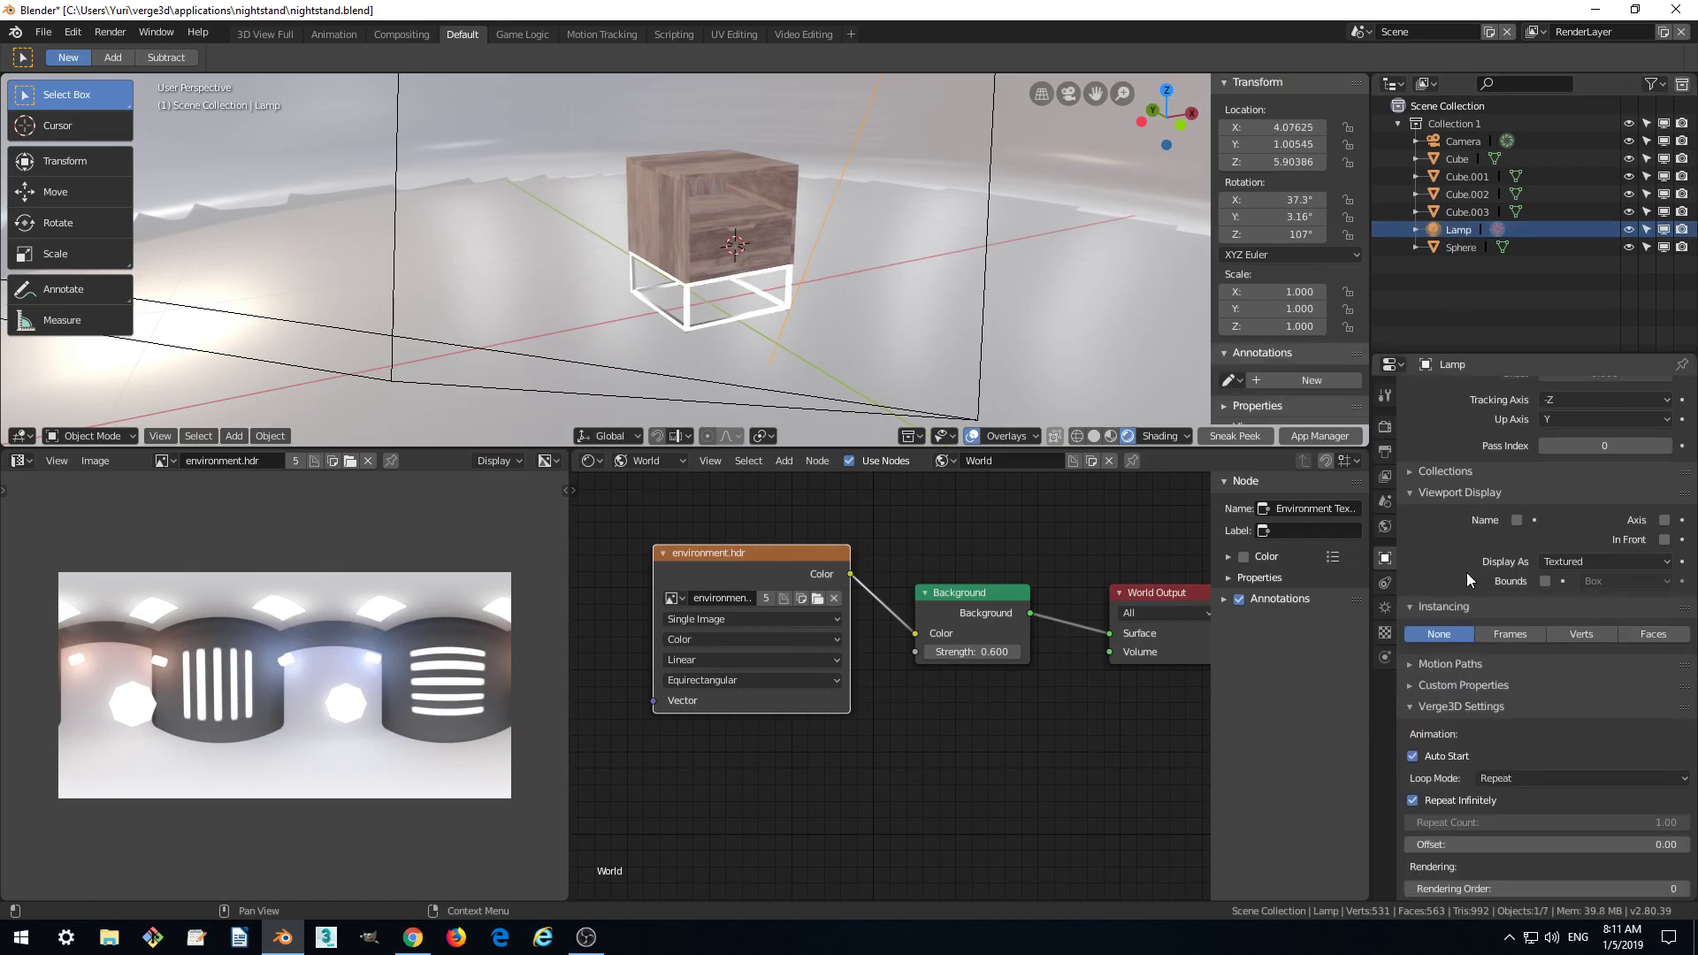
pyautogui.scroll(-2, 1504, 638)
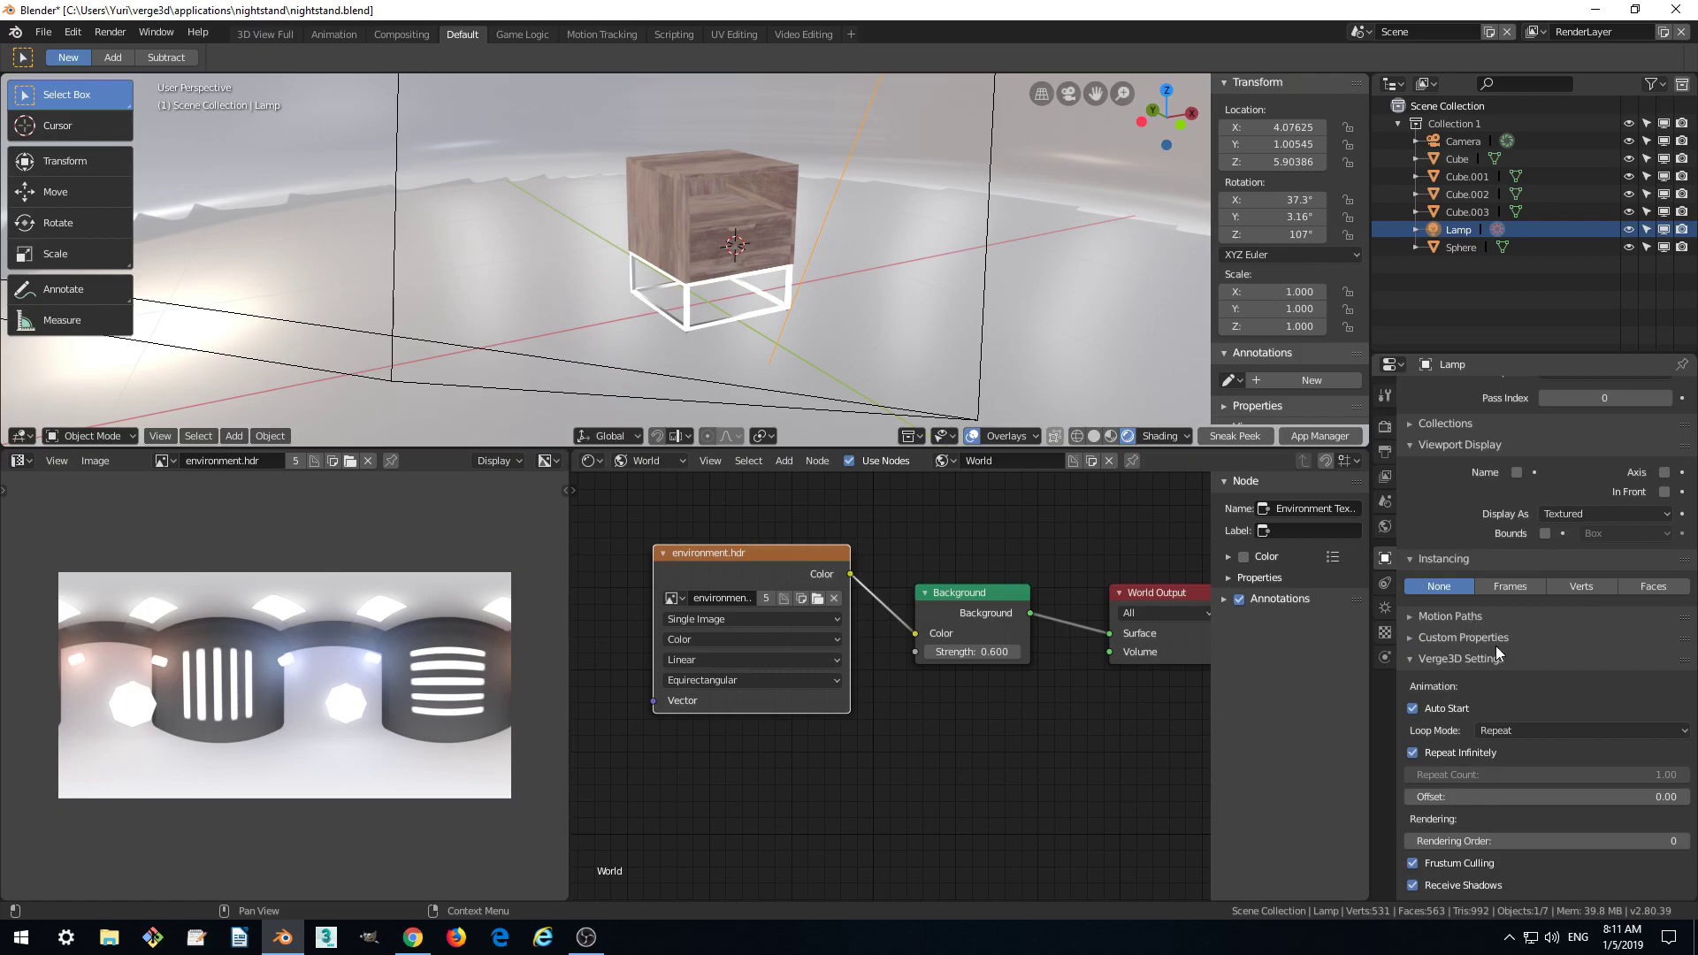
pyautogui.scroll(3, 1495, 646)
pyautogui.scroll(-3, 1505, 676)
pyautogui.scroll(10, 1488, 675)
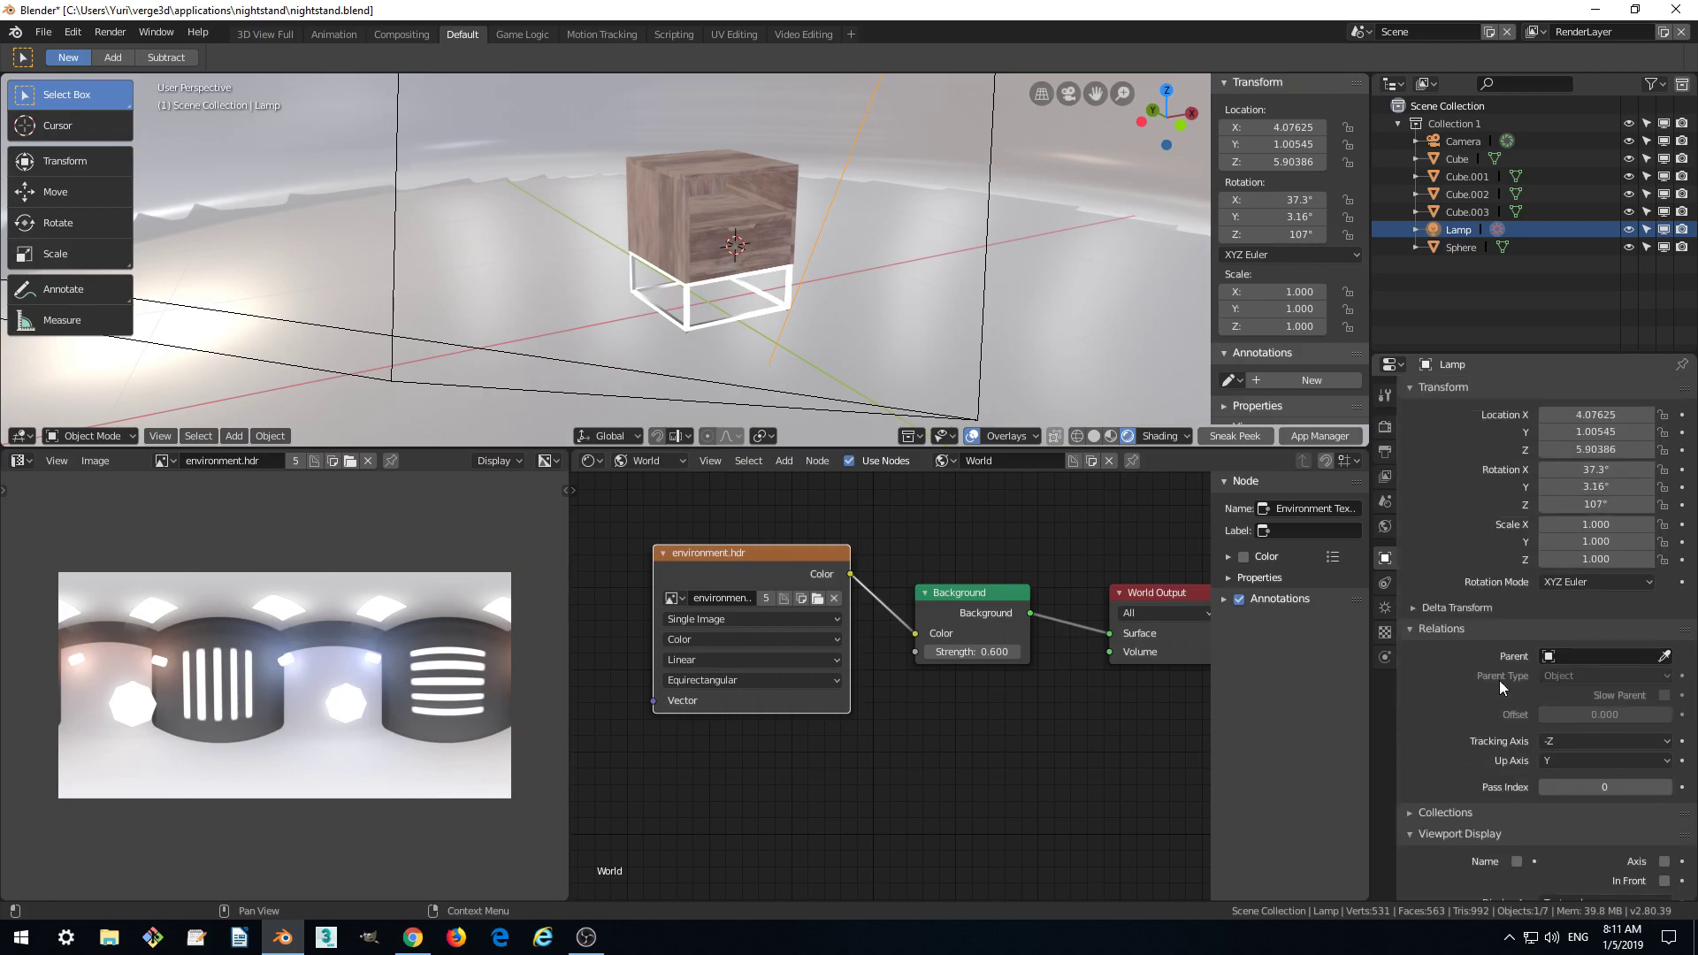
pyautogui.scroll(-4, 1494, 677)
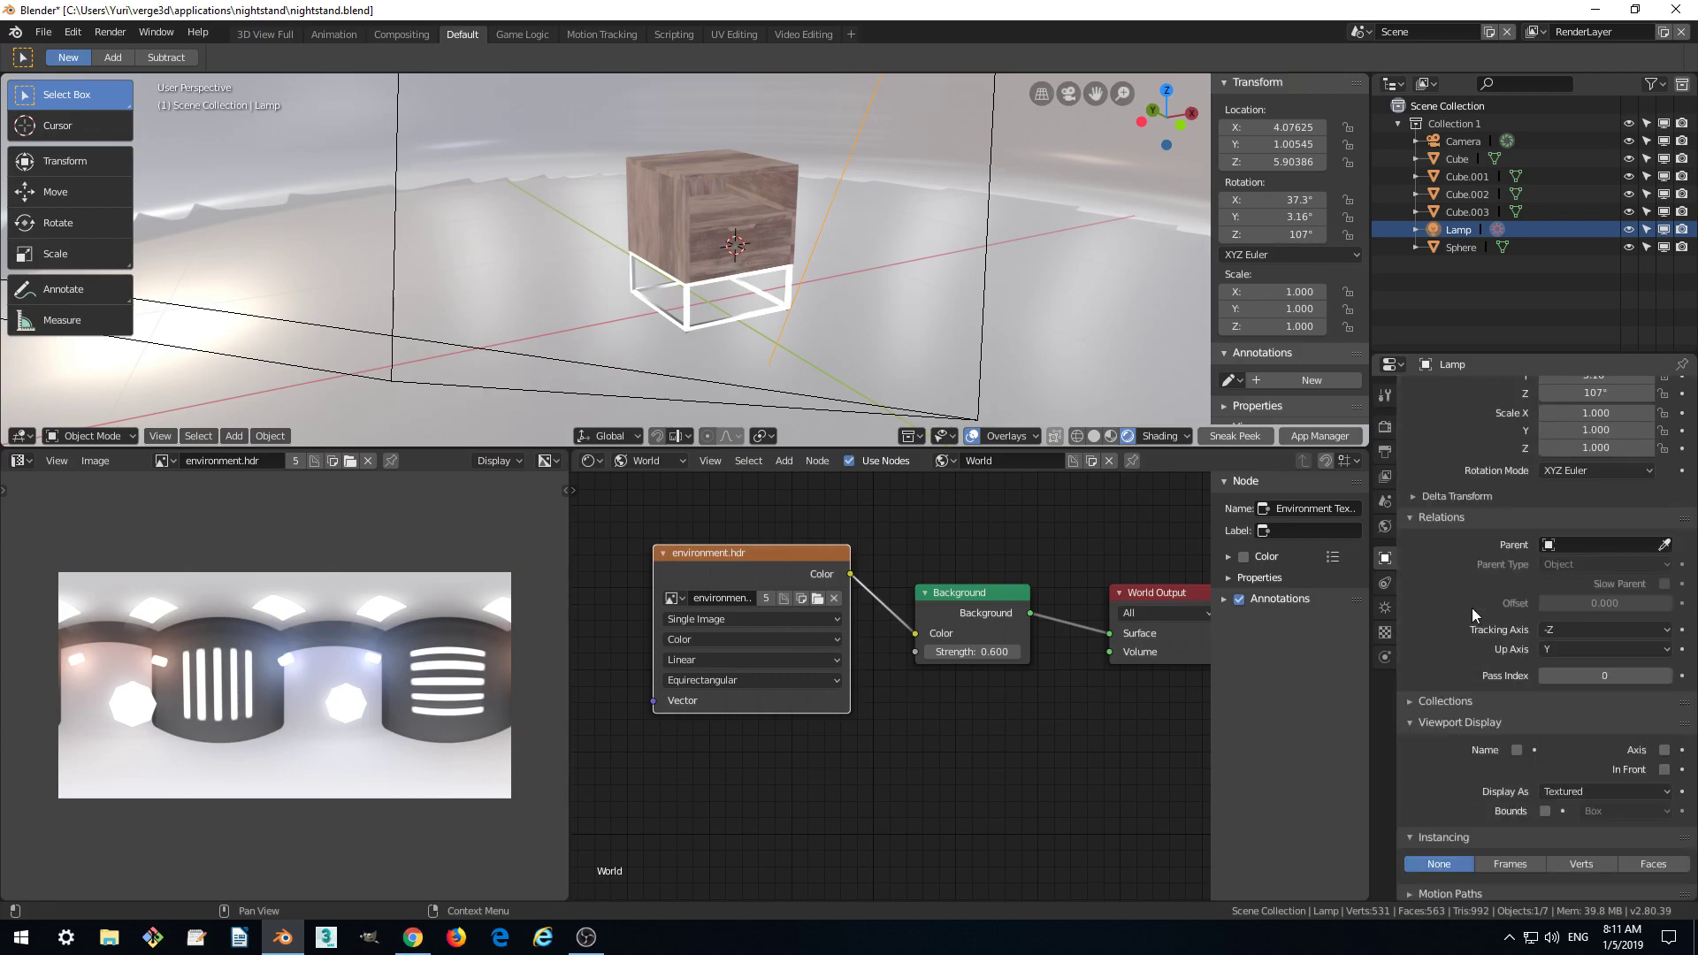
pyautogui.scroll(-8, 1473, 607)
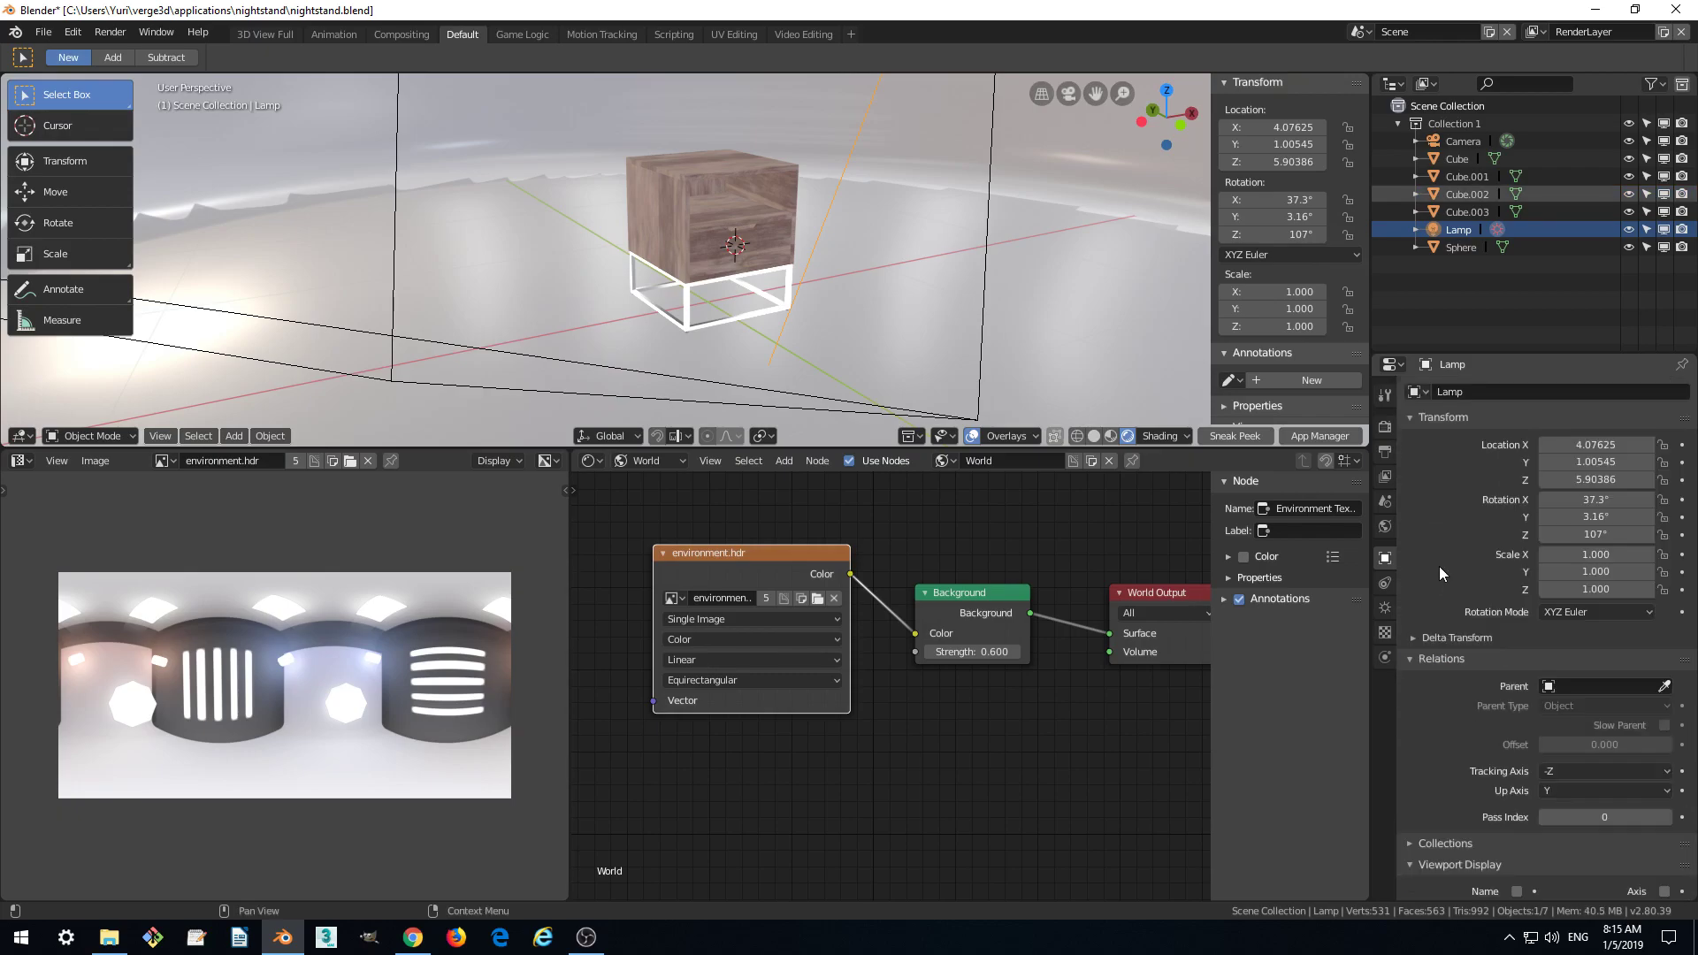
# Change the Sun lamp's shadow End distance from 30.002 to 10
pyautogui.click(1385, 609)
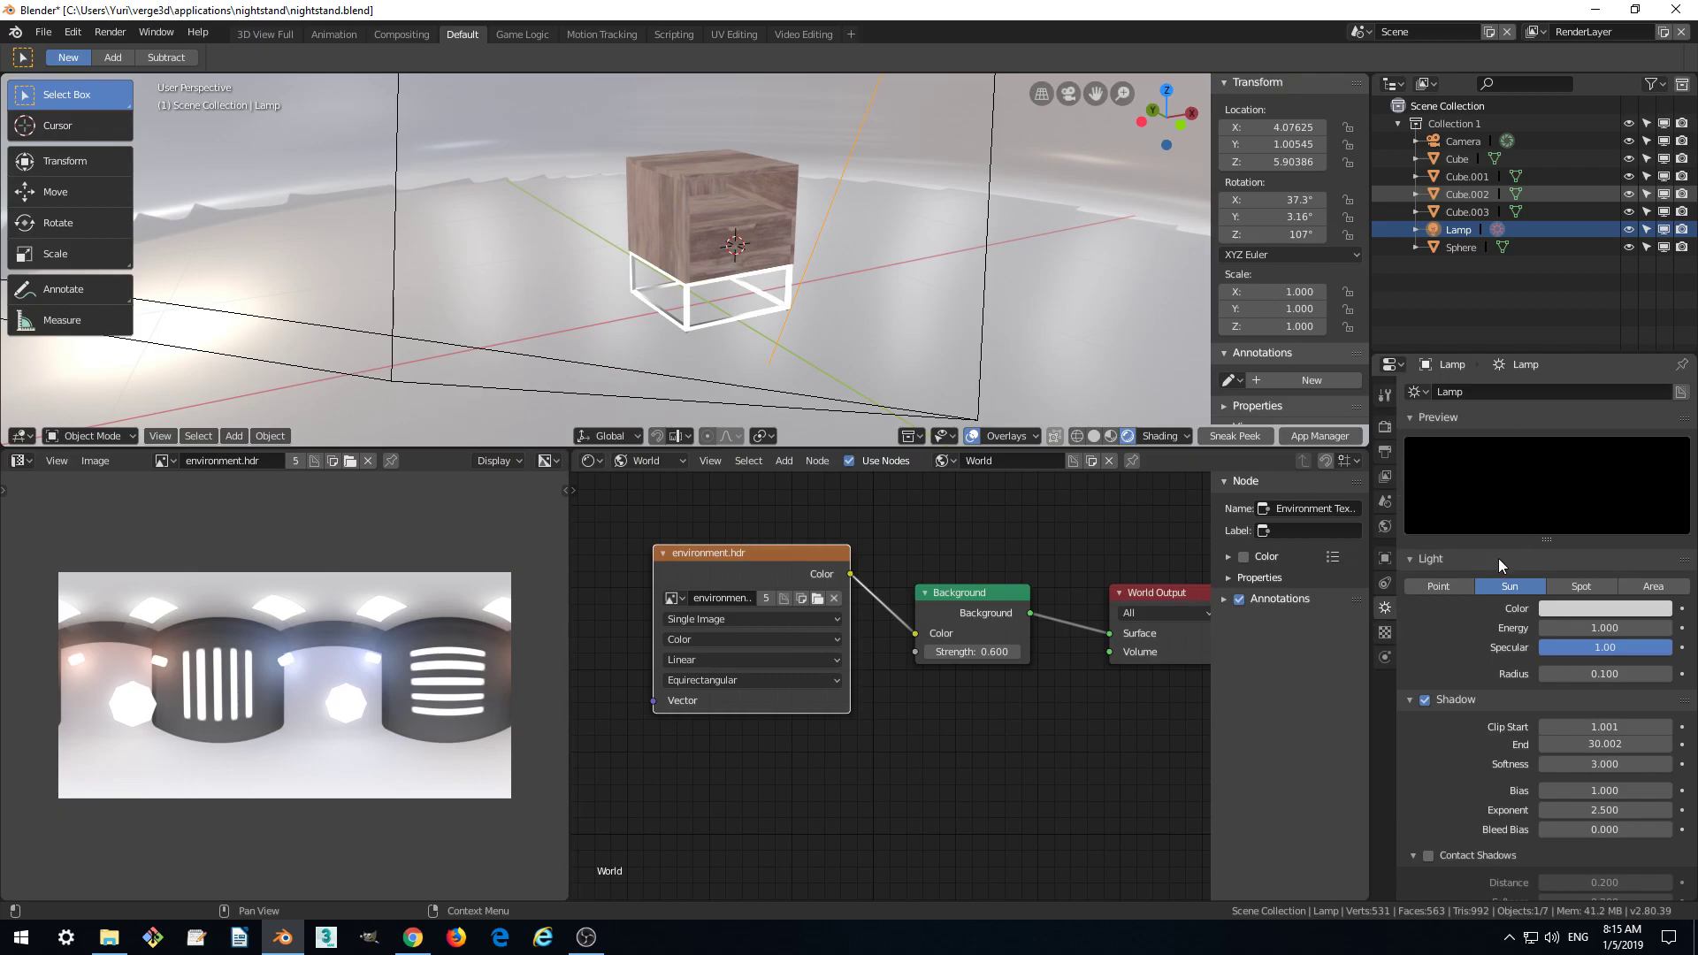
pyautogui.scroll(-3, 1498, 566)
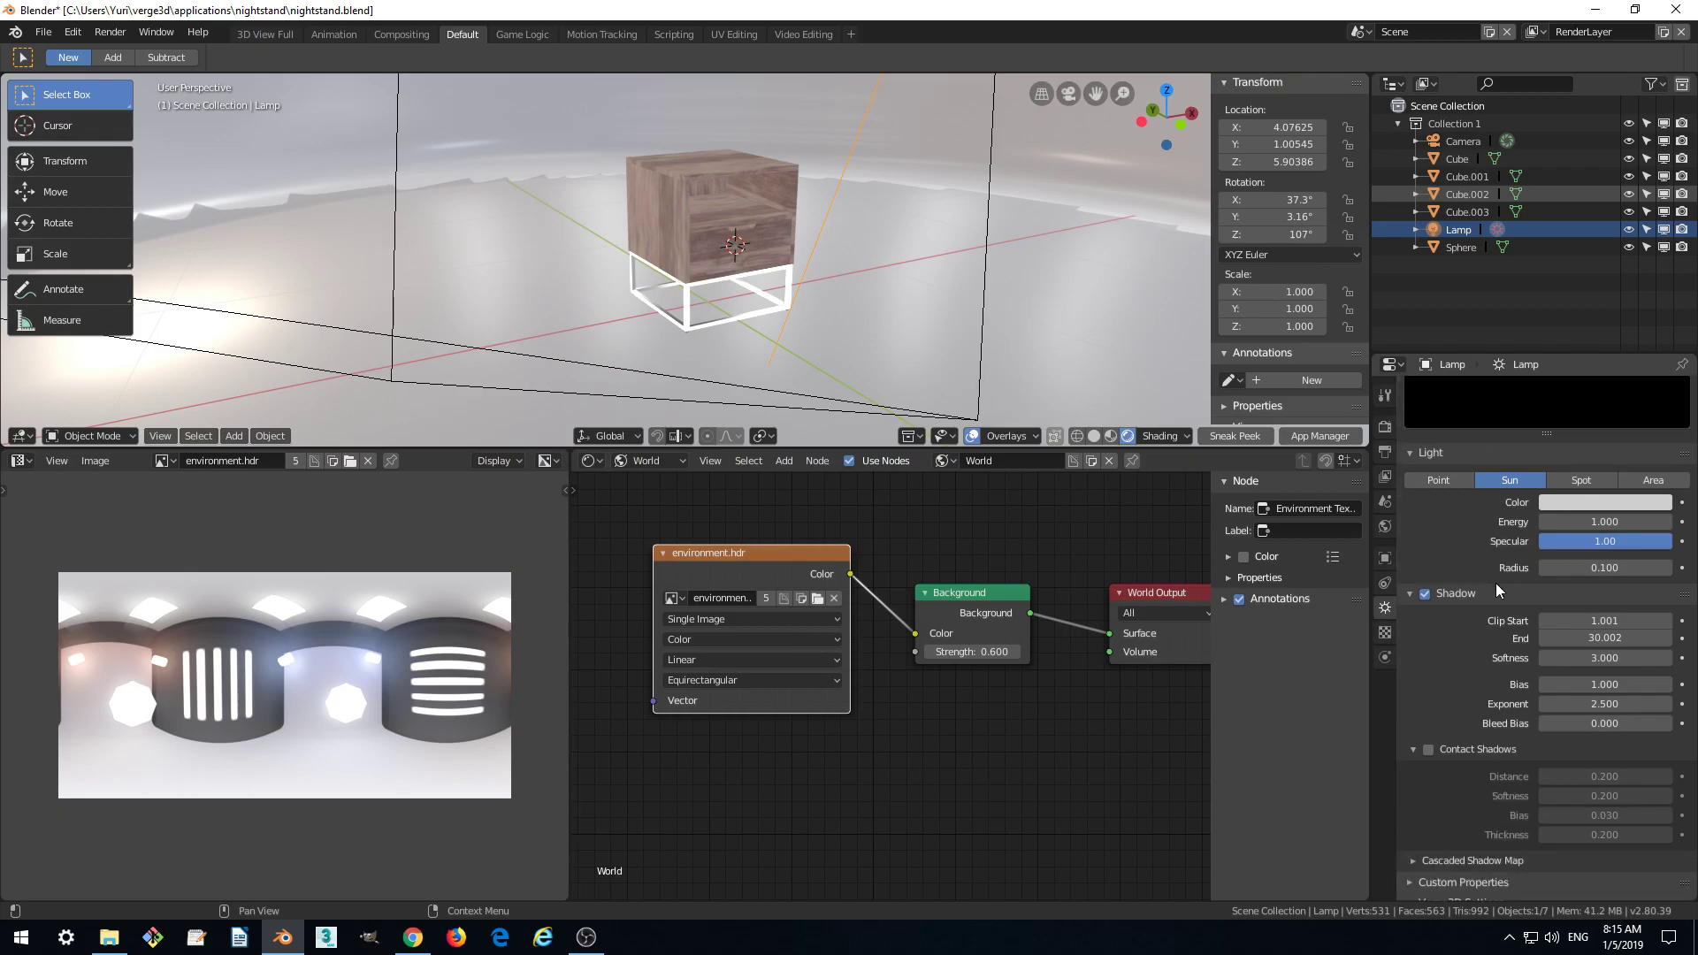
pyautogui.click(1605, 637)
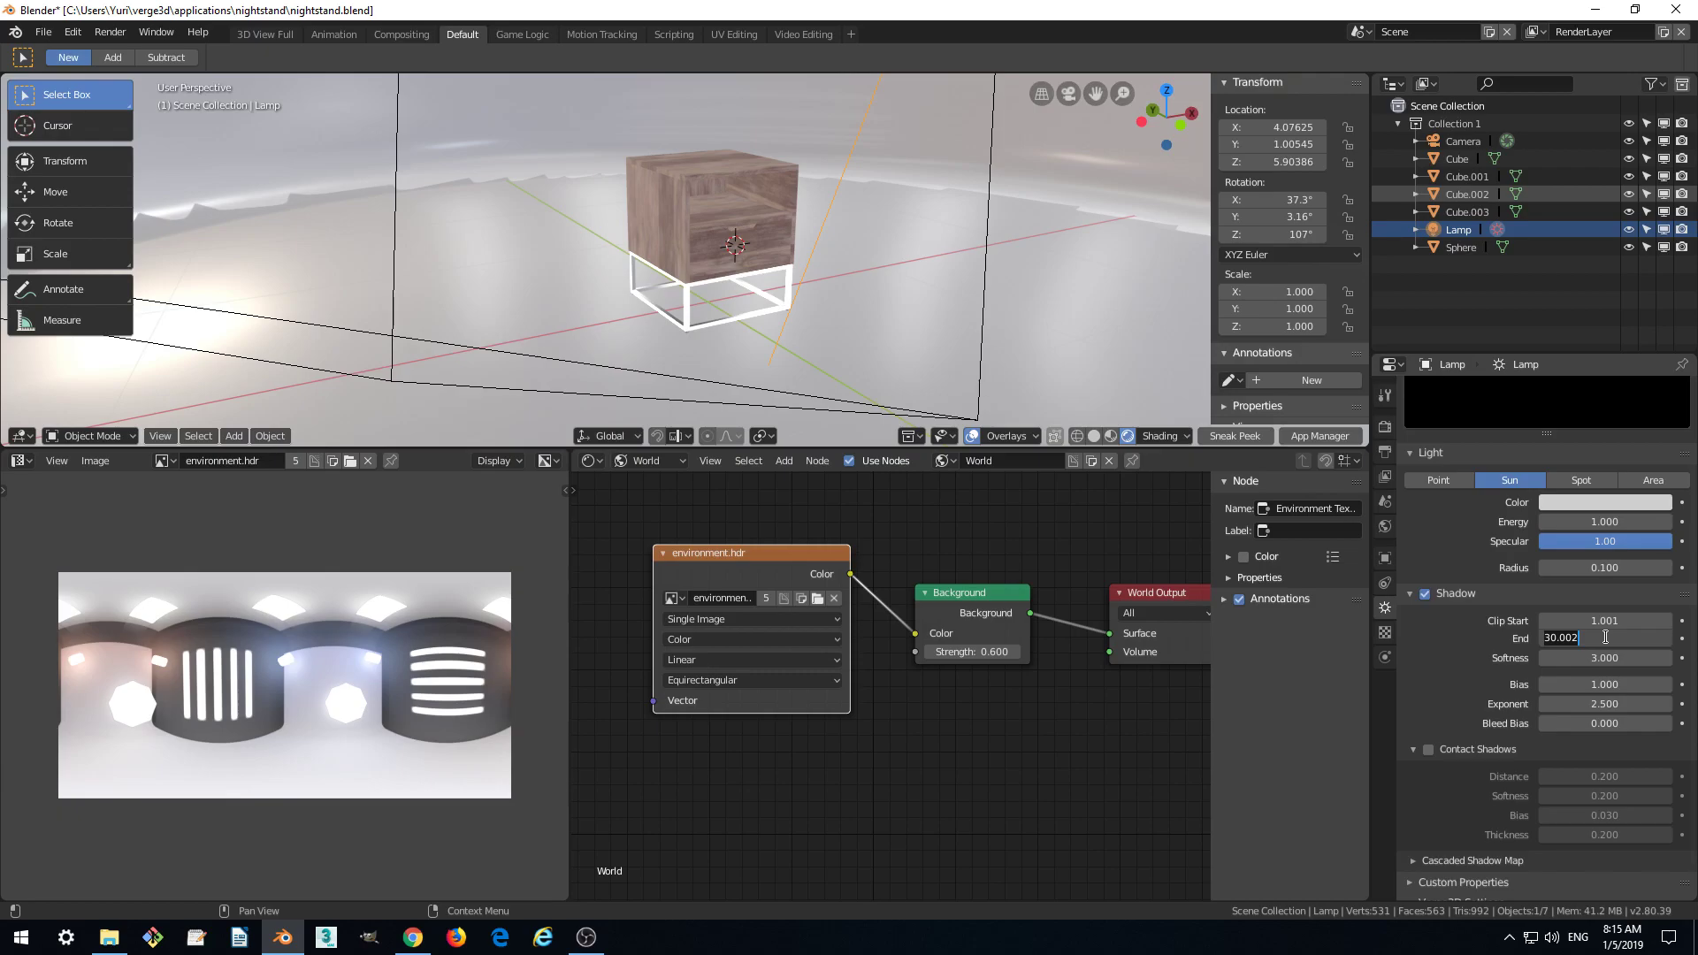
pyautogui.write('10')
pyautogui.press('Return')
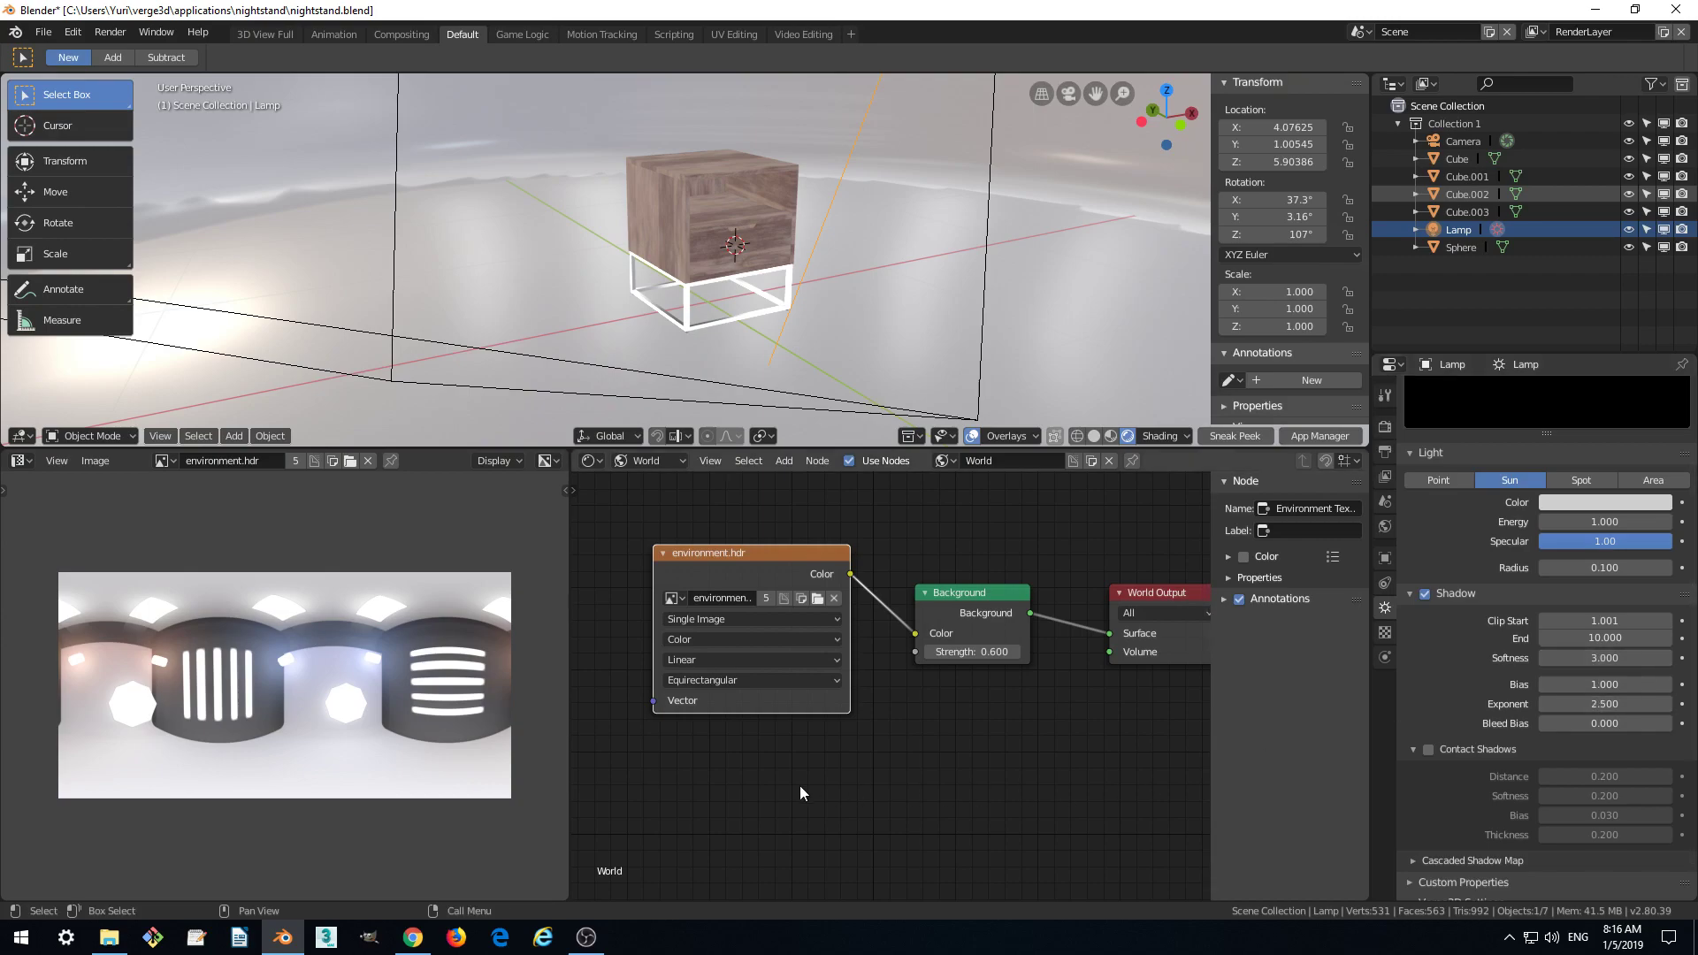
# Open a fresh Sneak Peek preview and orbit and zoom to inspect the nightstand's soft floor shadow
pyautogui.click(414, 941)
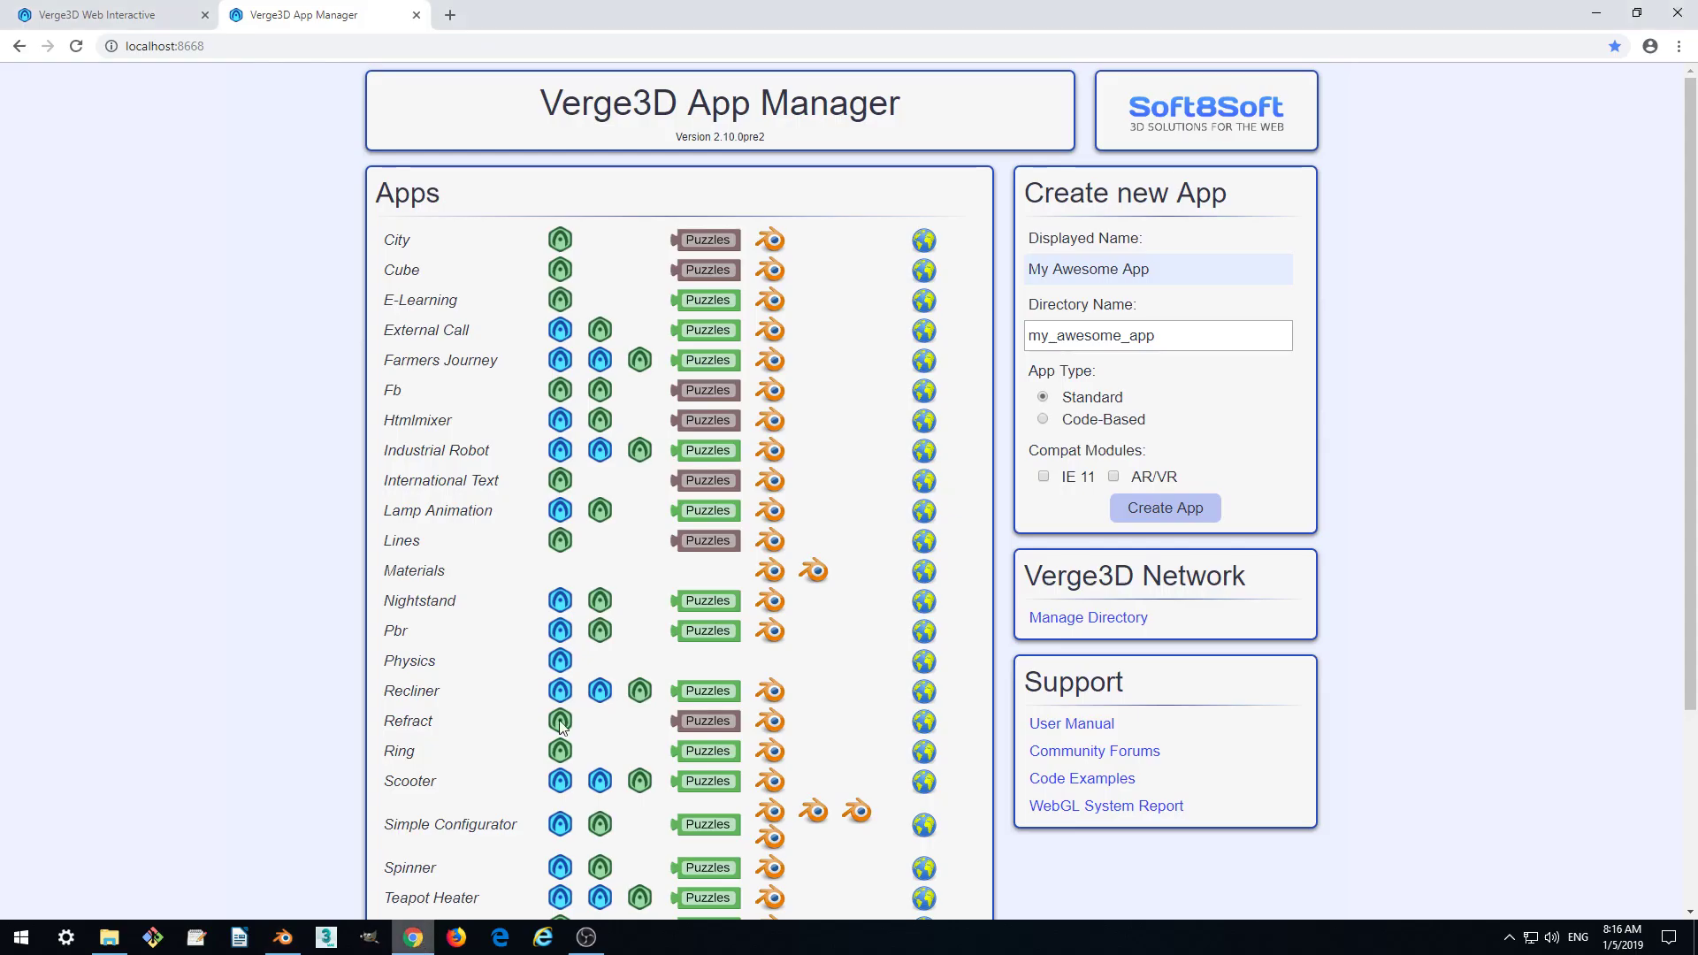
pyautogui.click(283, 937)
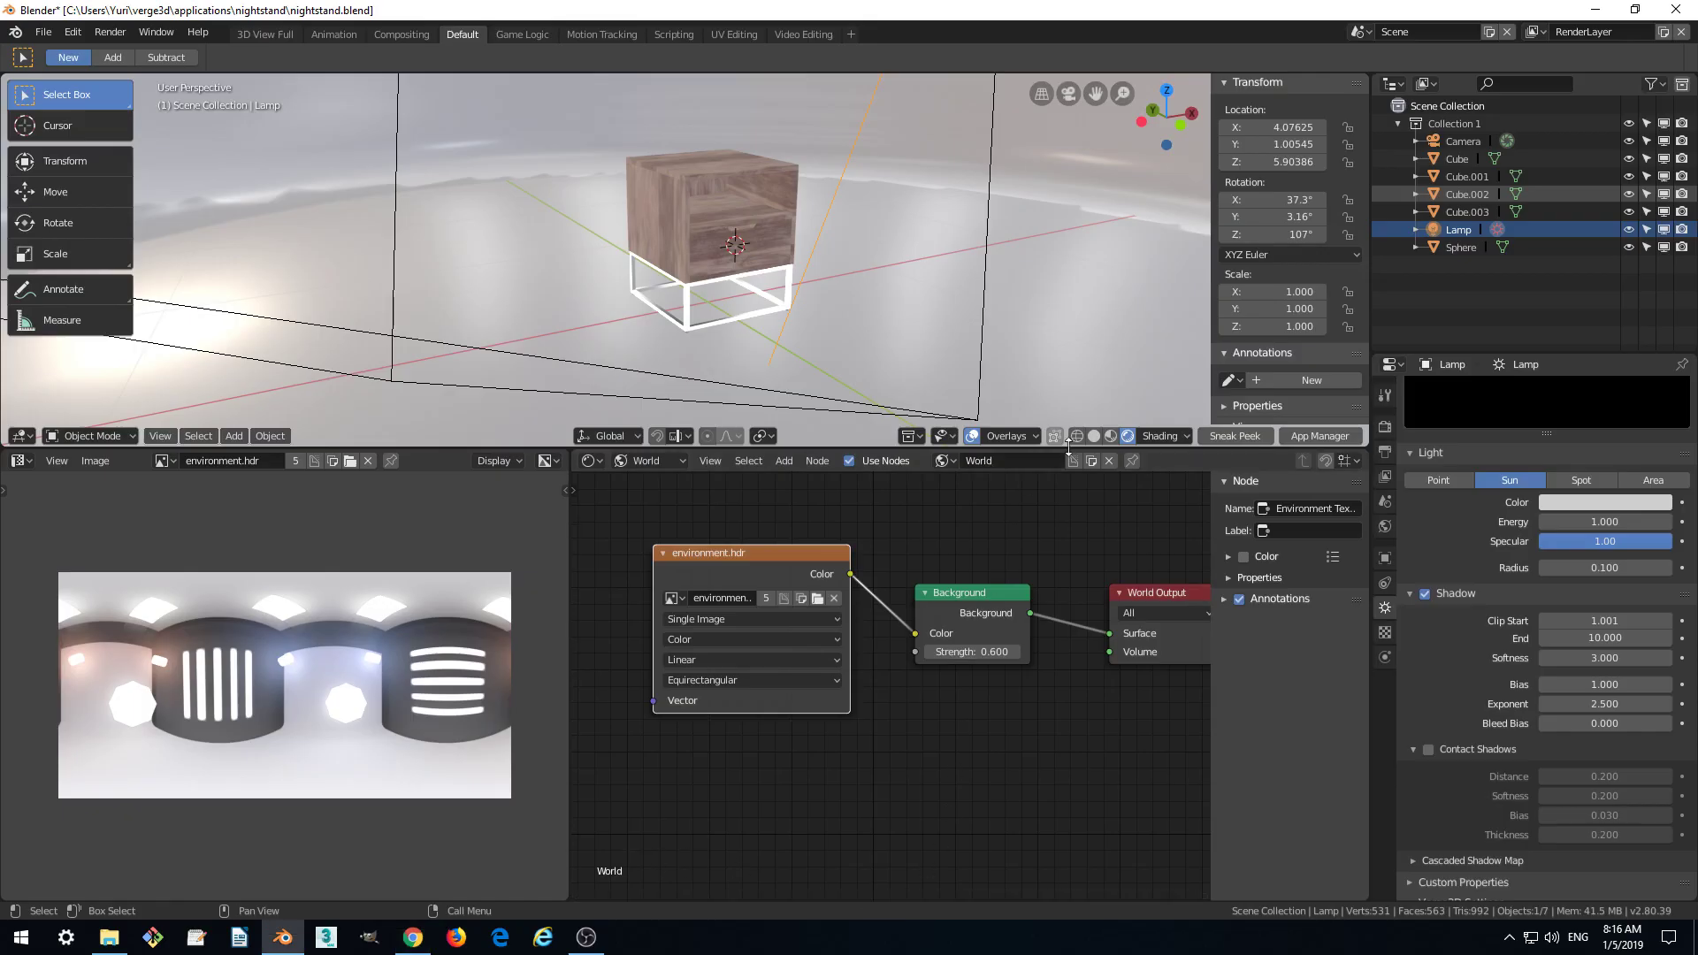
pyautogui.click(1238, 437)
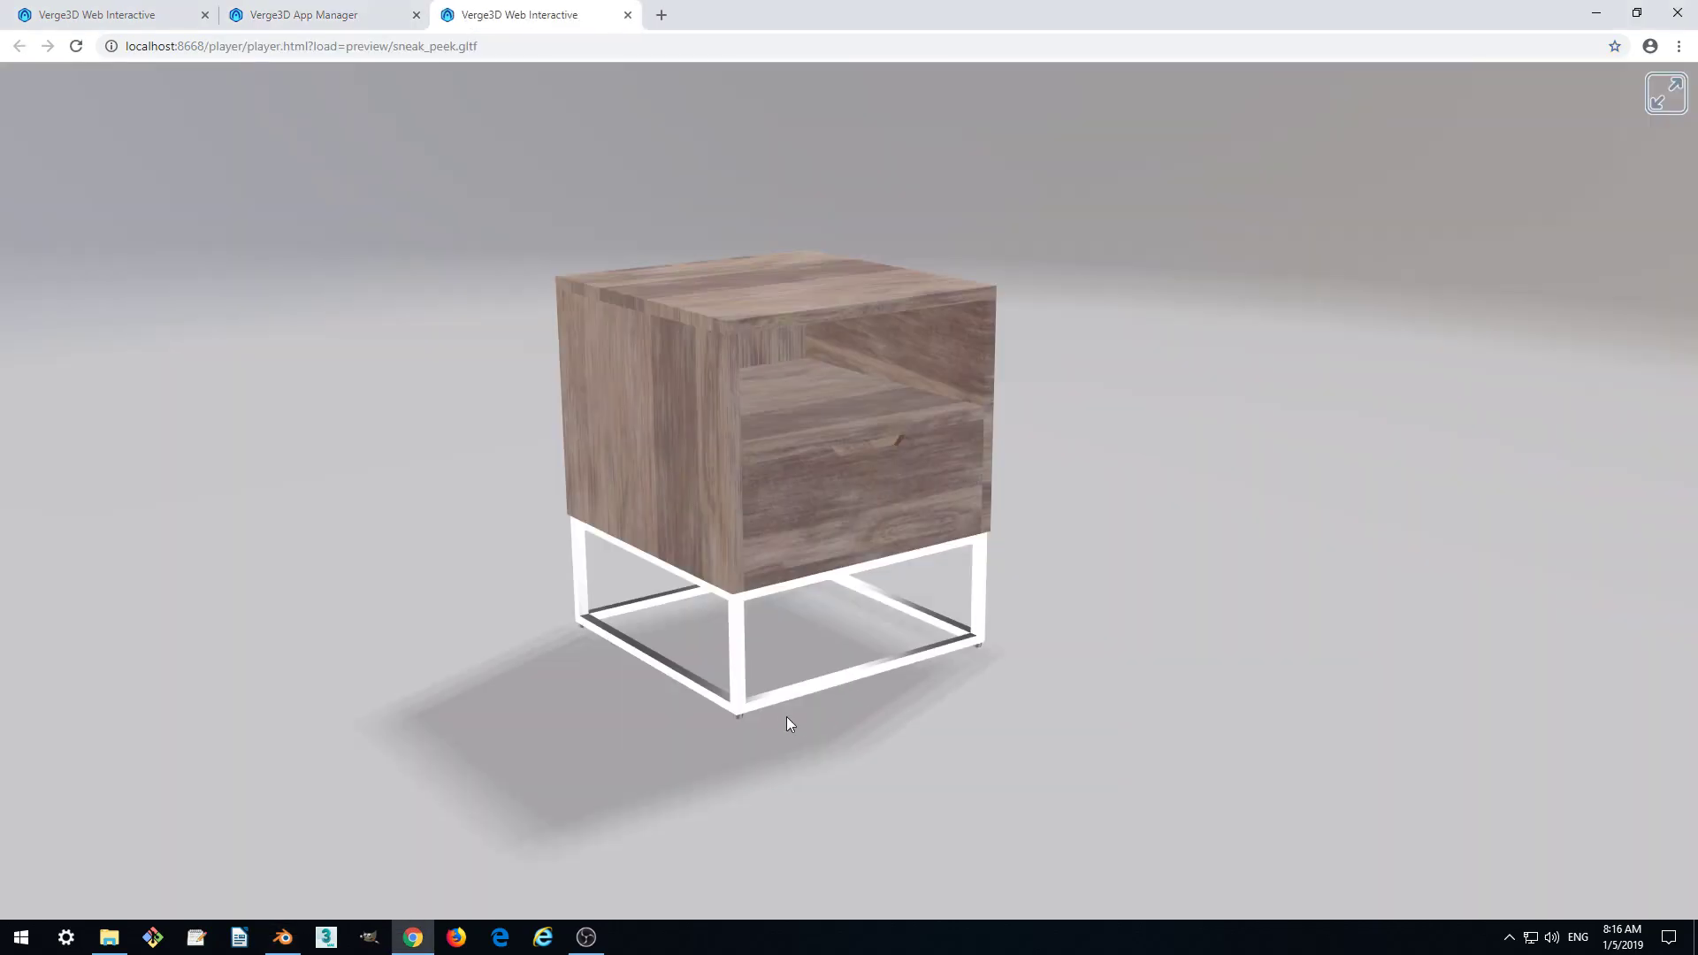
pyautogui.moveTo(792, 720); pyautogui.dragTo(952, 712)
pyautogui.scroll(3, 899, 732)
pyautogui.scroll(-2, 813, 724)
# Back in Blender, lower the Sun lamp's shadow Softness from 3.000 to 1.000
pyautogui.hotkey('alt', 'Tab')
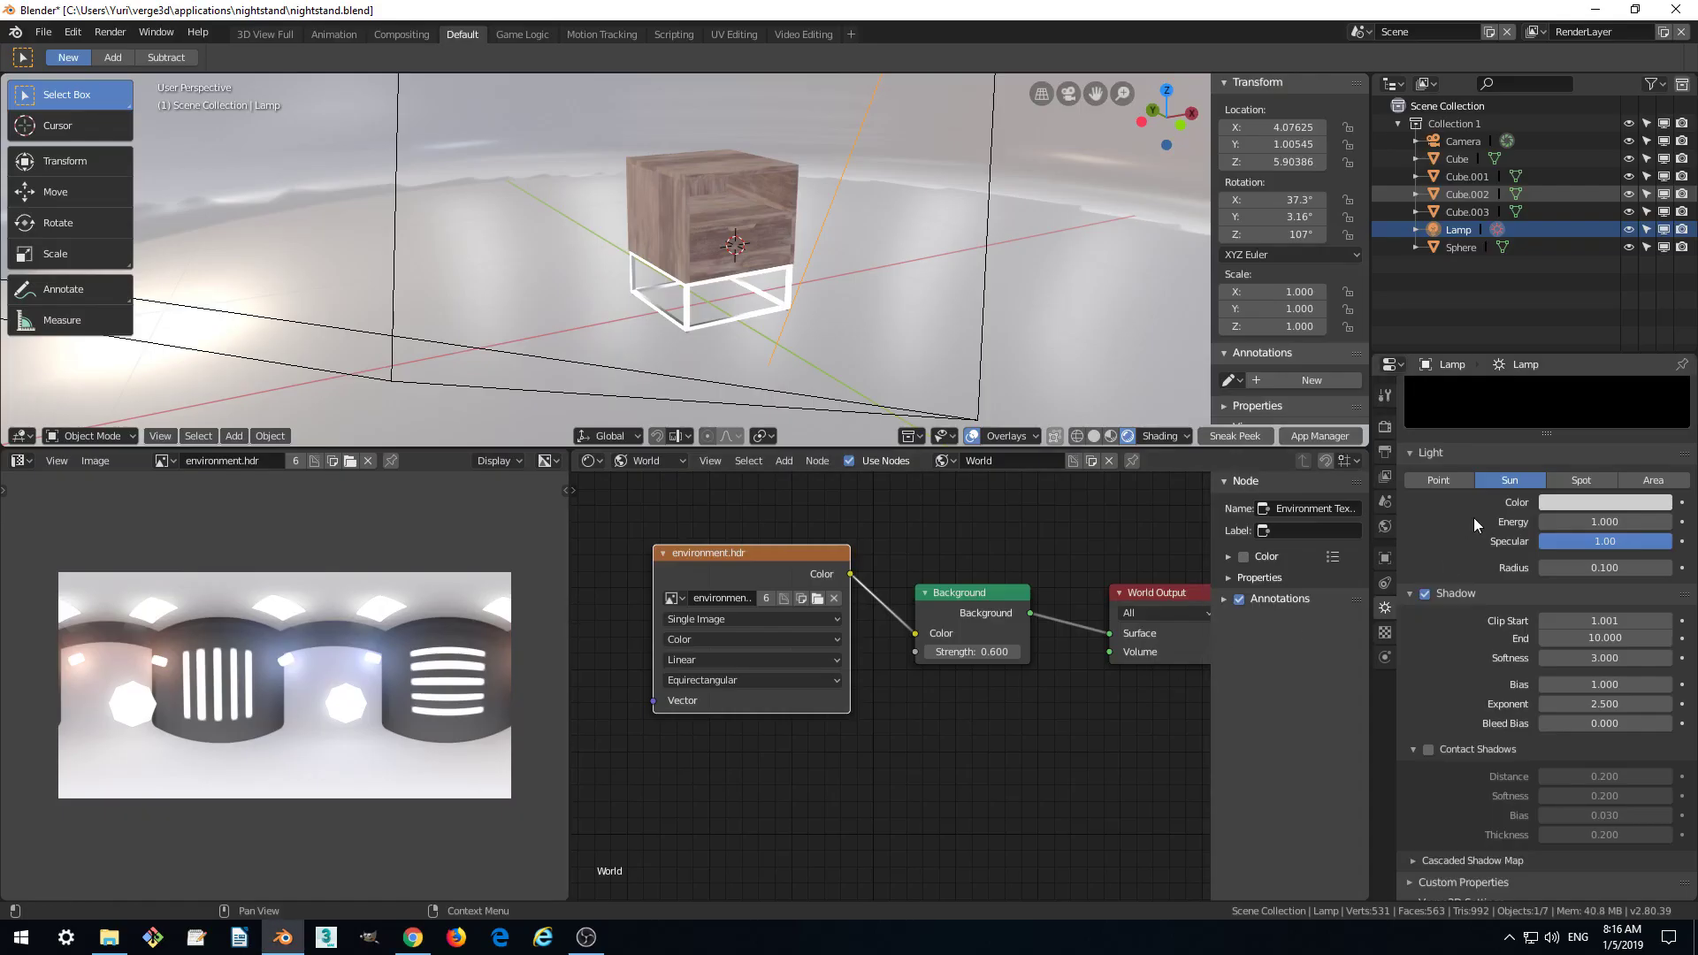
pyautogui.click(1612, 659)
pyautogui.write('3.0')
pyautogui.write('1')
pyautogui.press('Return')
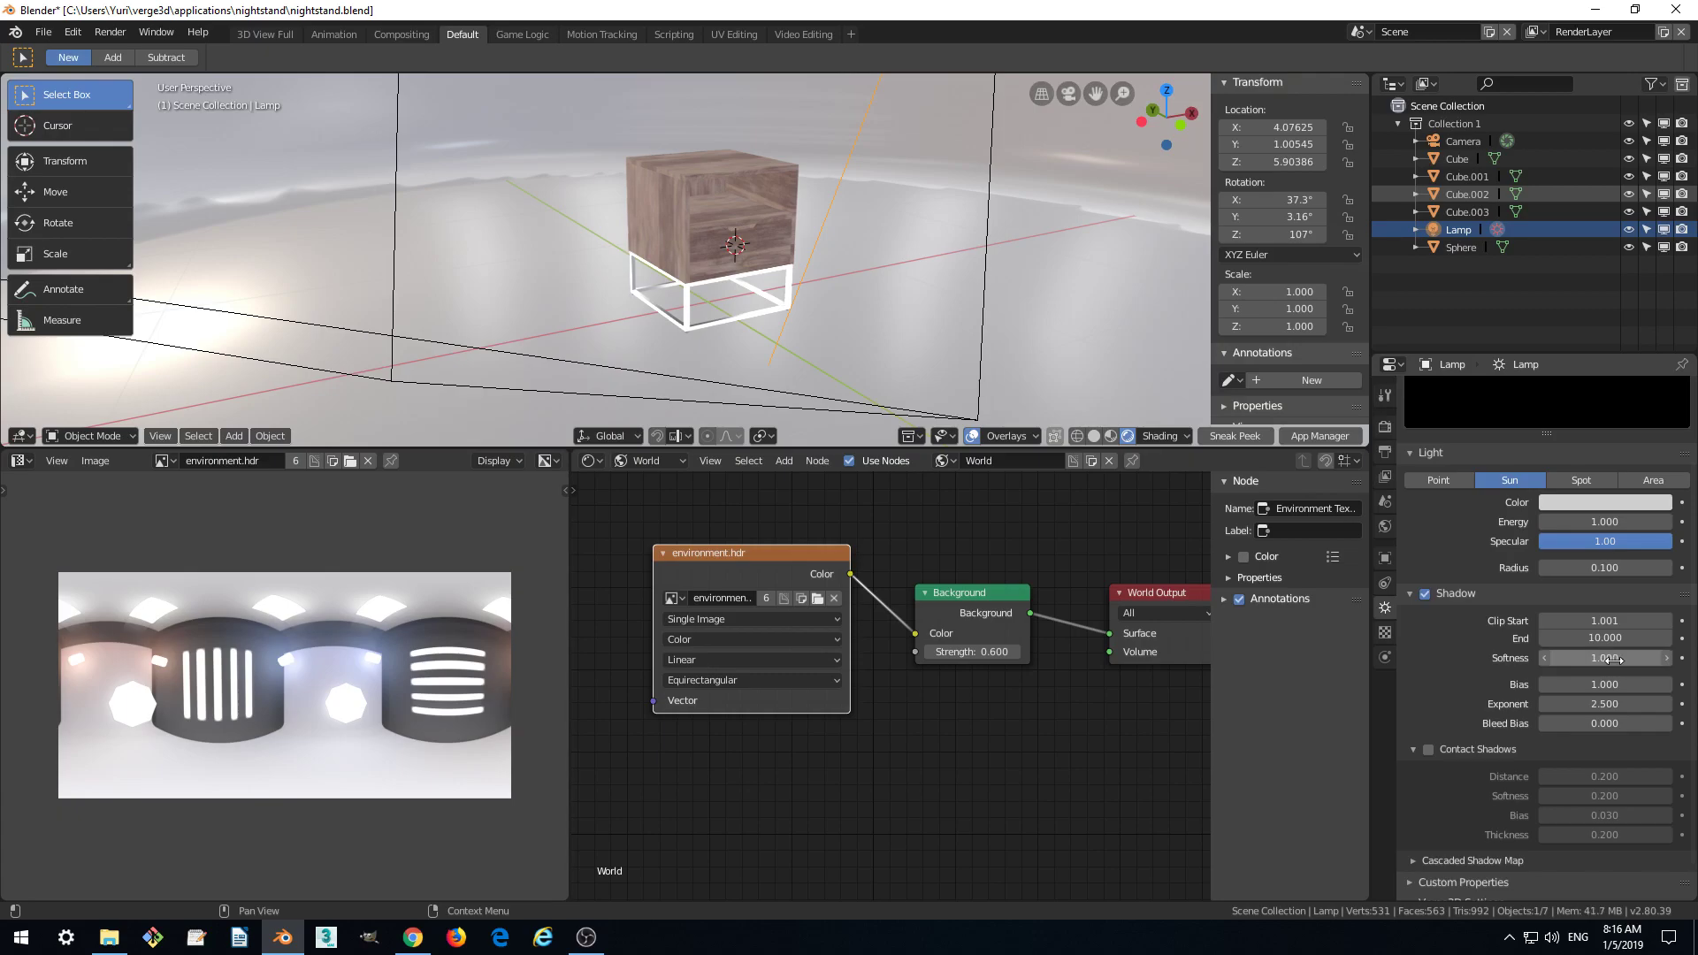
# Open a new Sneak Peek preview and orbit close around the nightstand toward its open-shelf side
pyautogui.click(1233, 437)
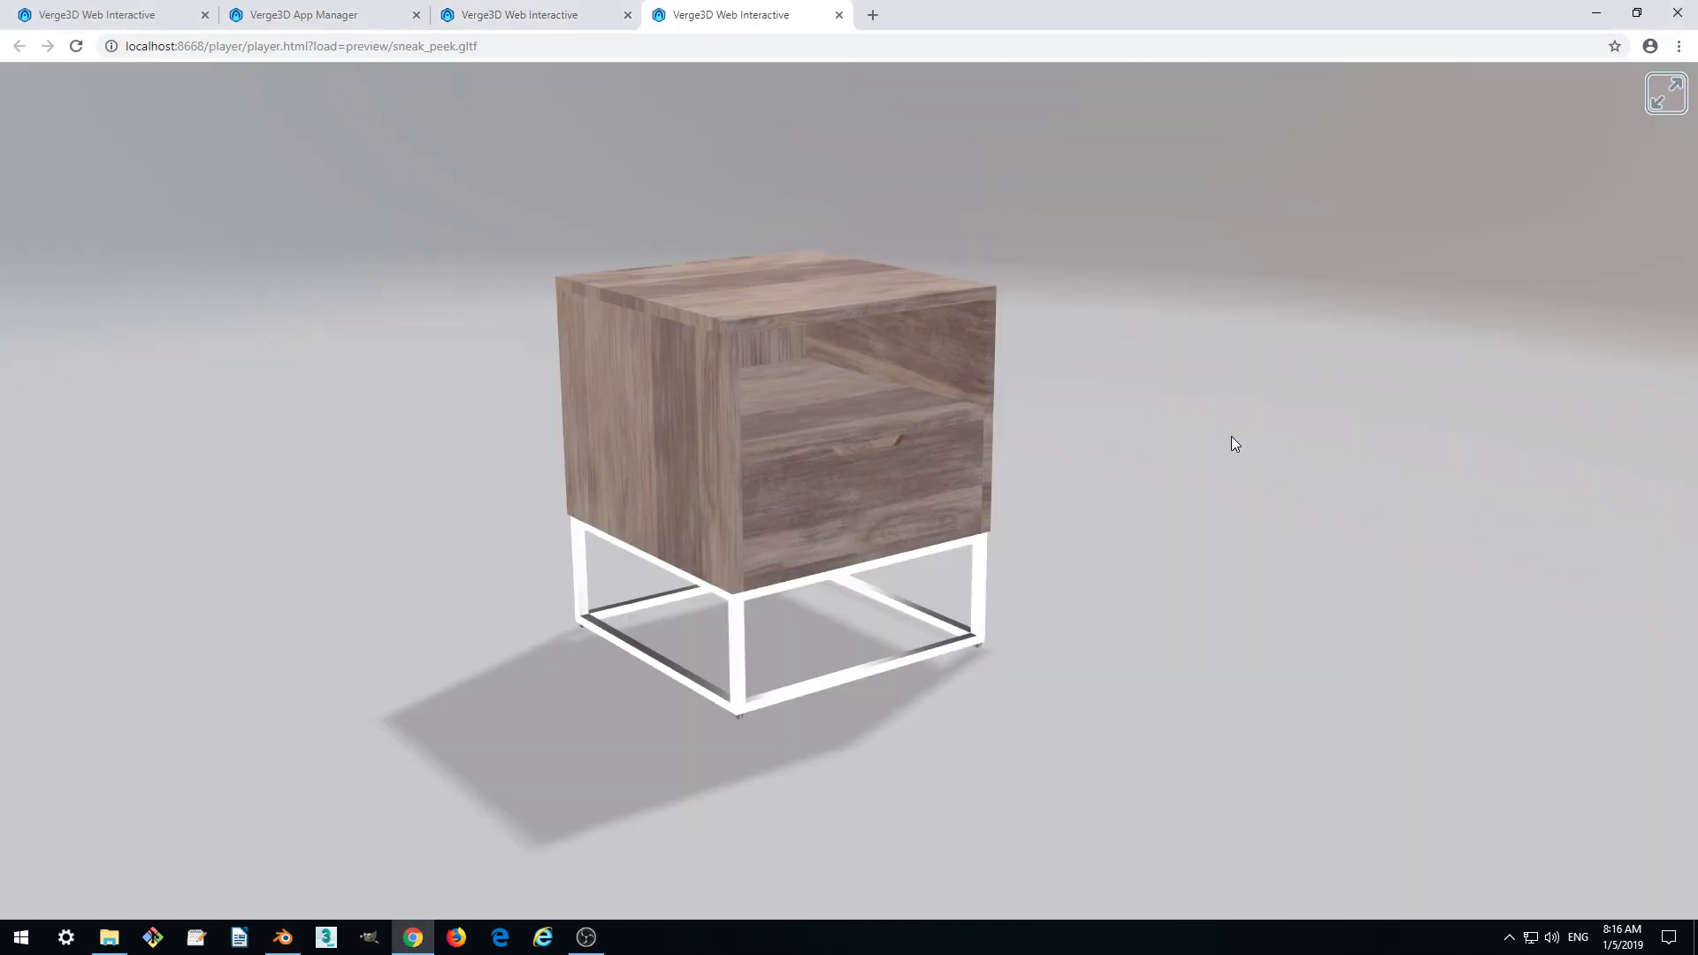
pyautogui.moveTo(1158, 533); pyautogui.dragTo(867, 651)
pyautogui.scroll(5, 1009, 620)
pyautogui.moveTo(1499, 670); pyautogui.dragTo(981, 656)
pyautogui.moveTo(1095, 671); pyautogui.dragTo(1079, 736)
# Zoom in and out on the nightstand's sharper floor shadow, then return to Blender
pyautogui.scroll(5, 1185, 747)
pyautogui.scroll(-5, 1223, 737)
pyautogui.scroll(3, 1050, 767)
pyautogui.scroll(-3, 1052, 757)
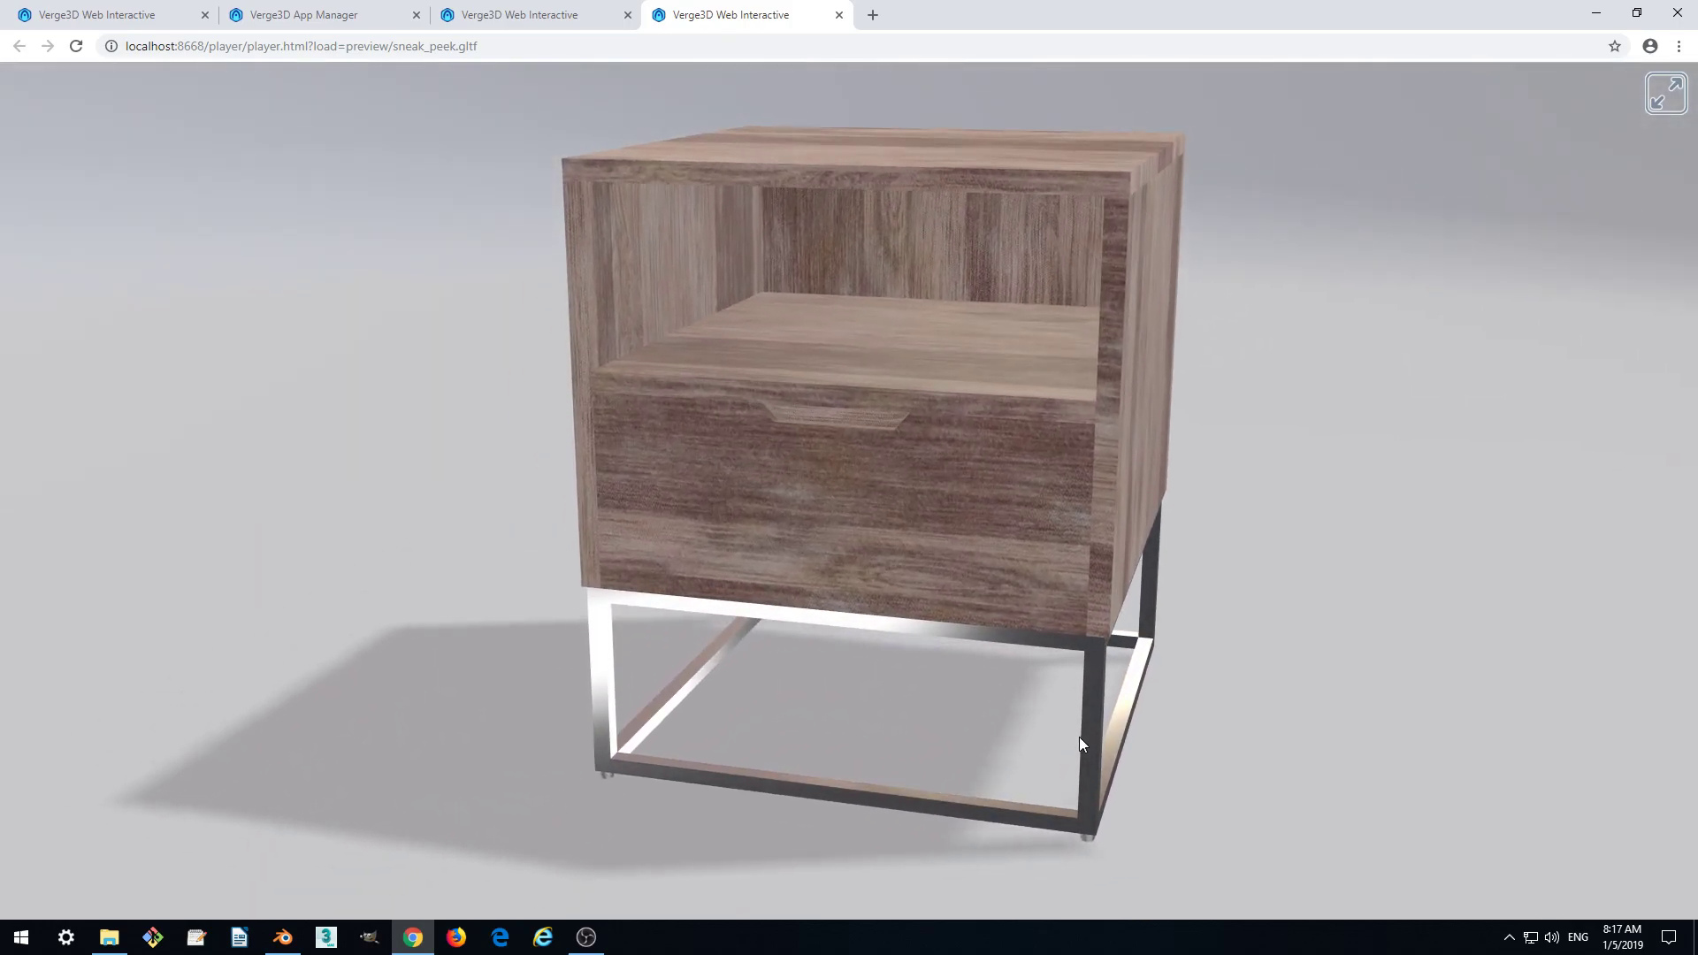
pyautogui.hotkey('alt', 'Tab')
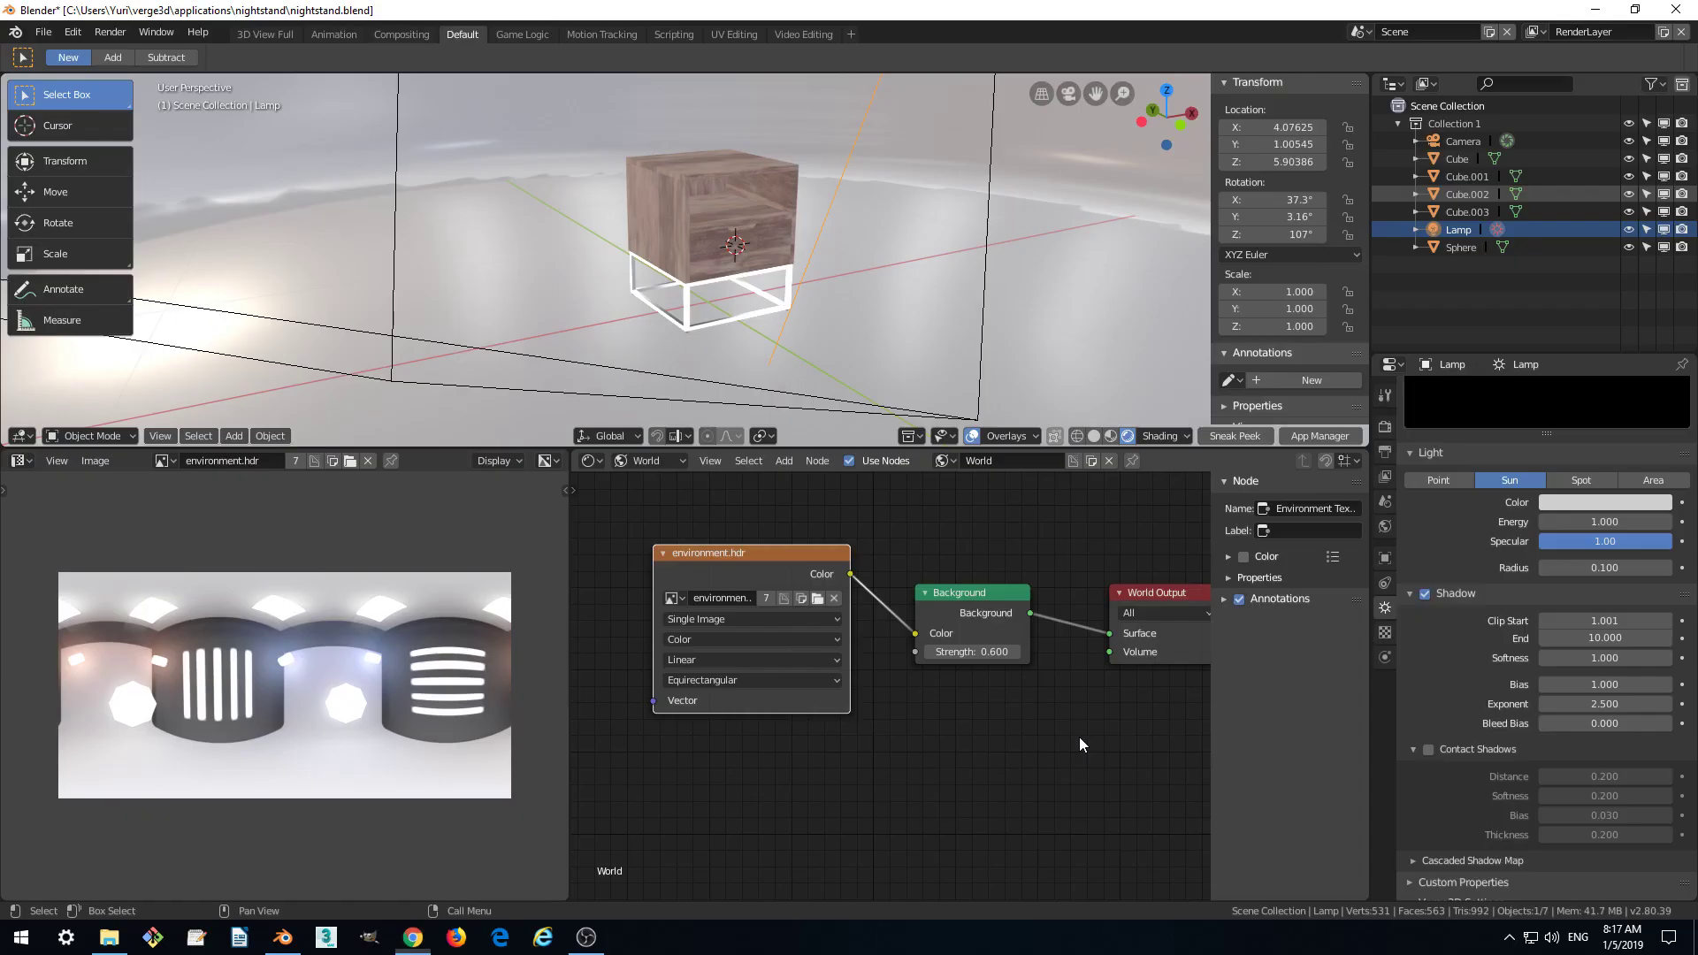
# Set the Sun lamp's shadow Bias to 4.000
pyautogui.click(1611, 684)
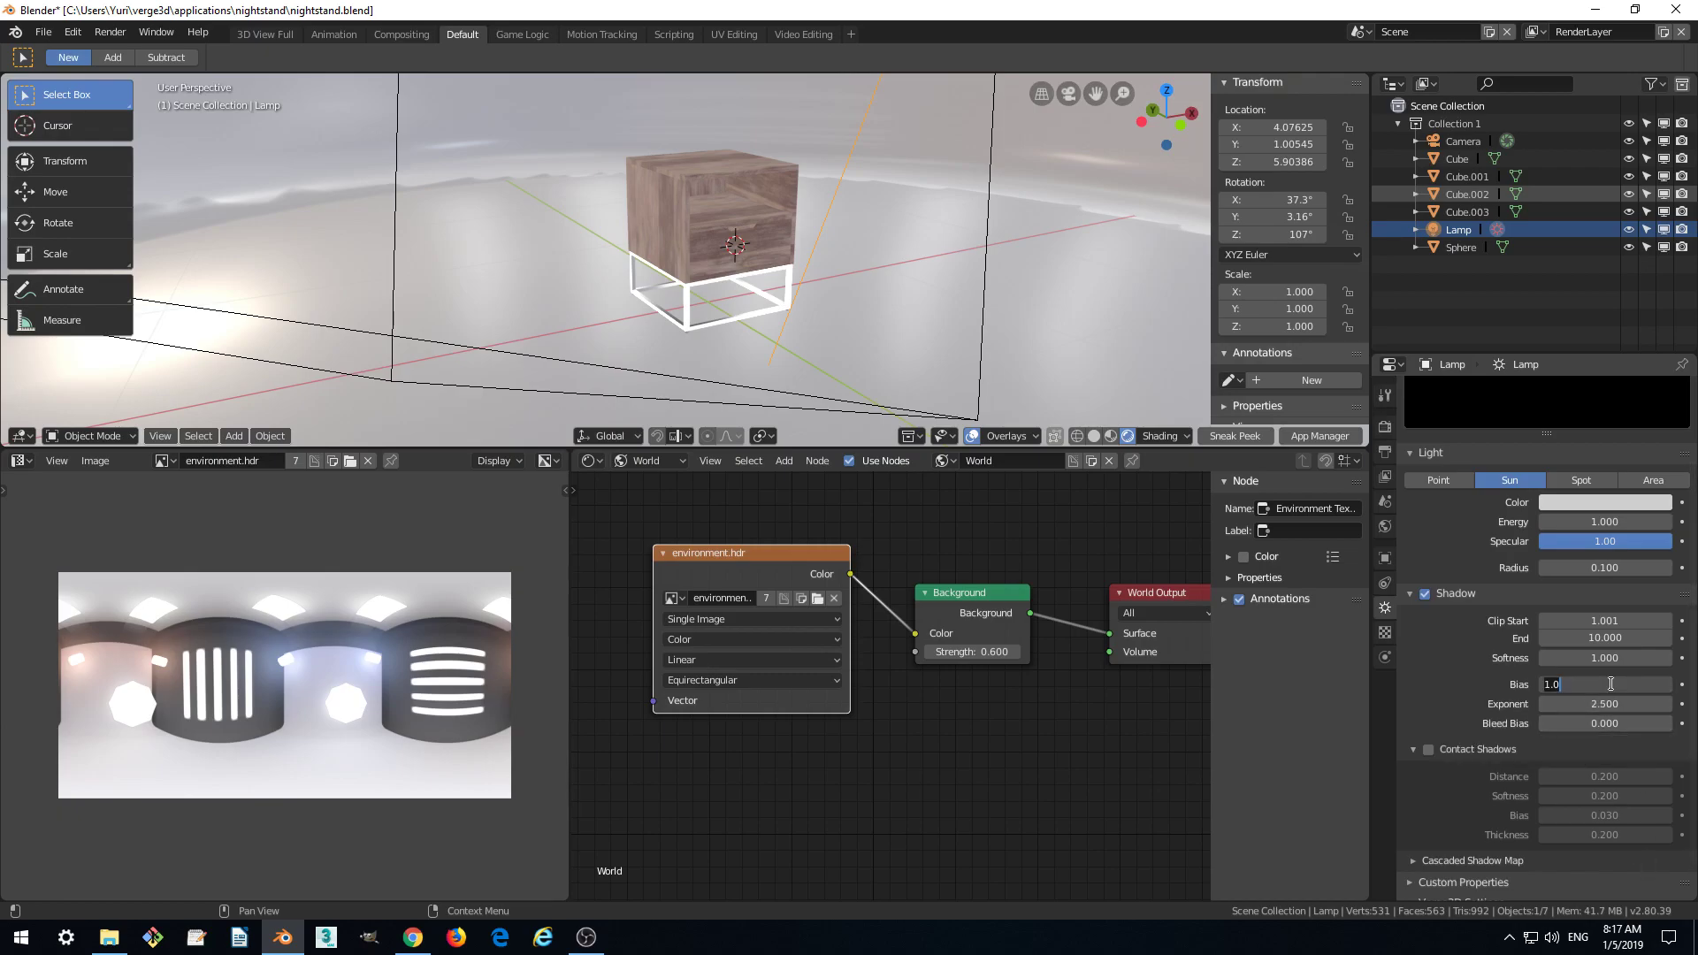
pyautogui.write('4')
pyautogui.press('Return')
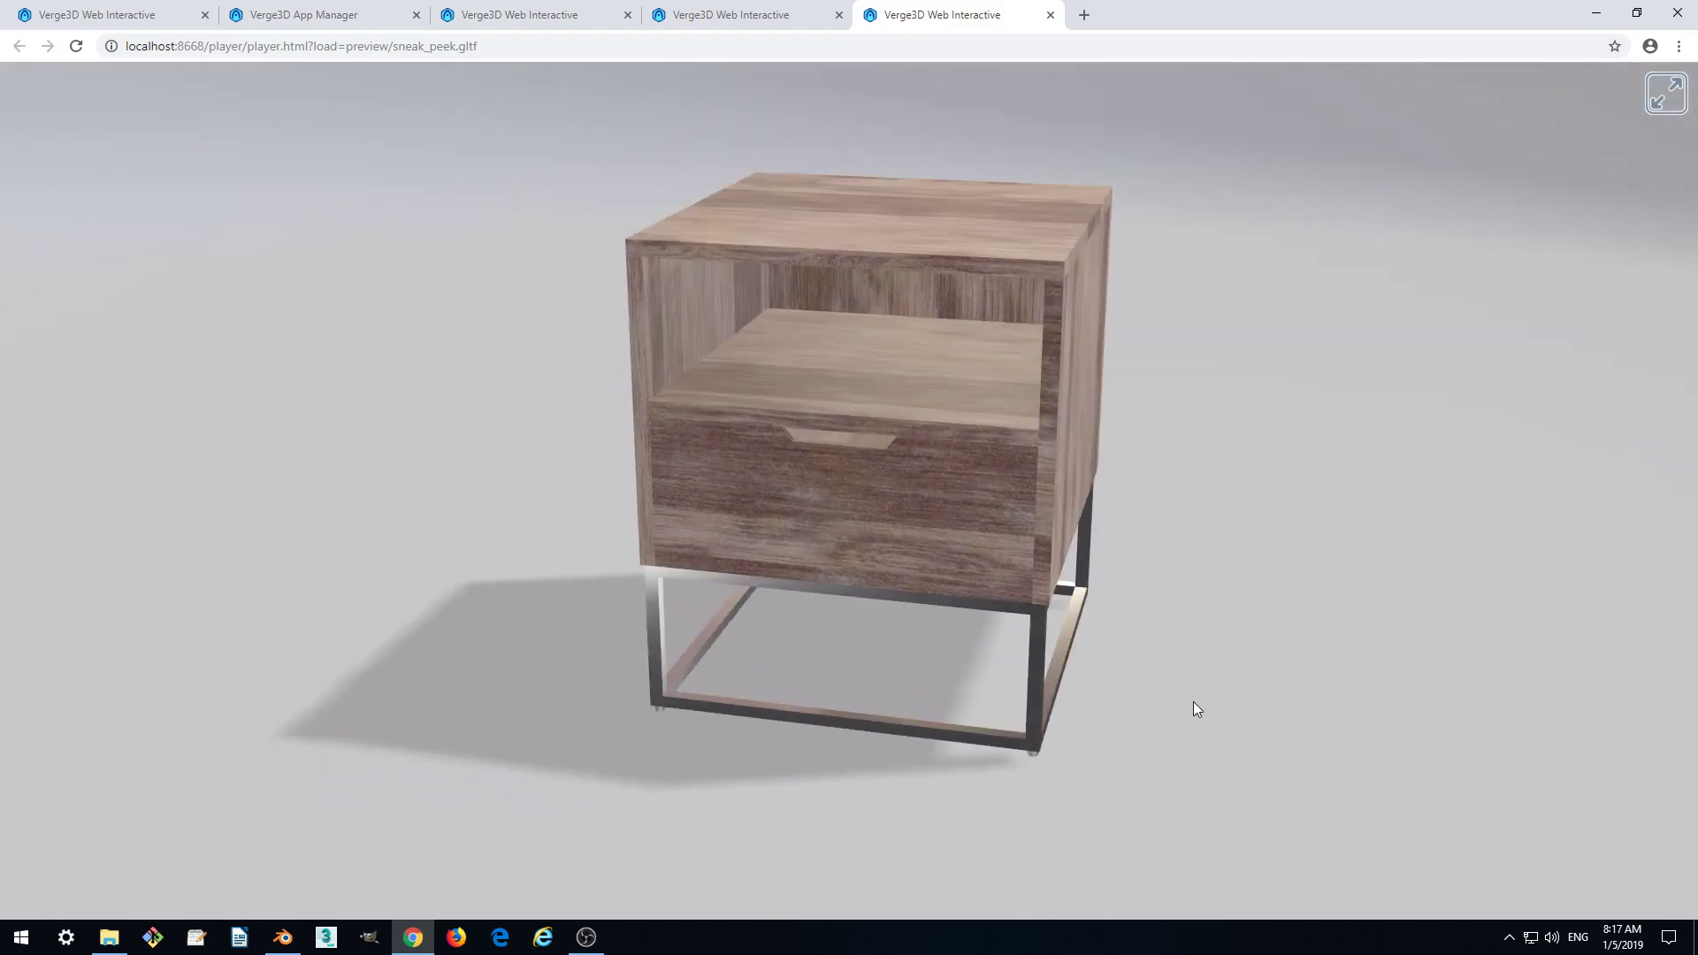
# Leave the checked preview and bring Blender back to the front
pyautogui.hotkey('alt', 'Tab')
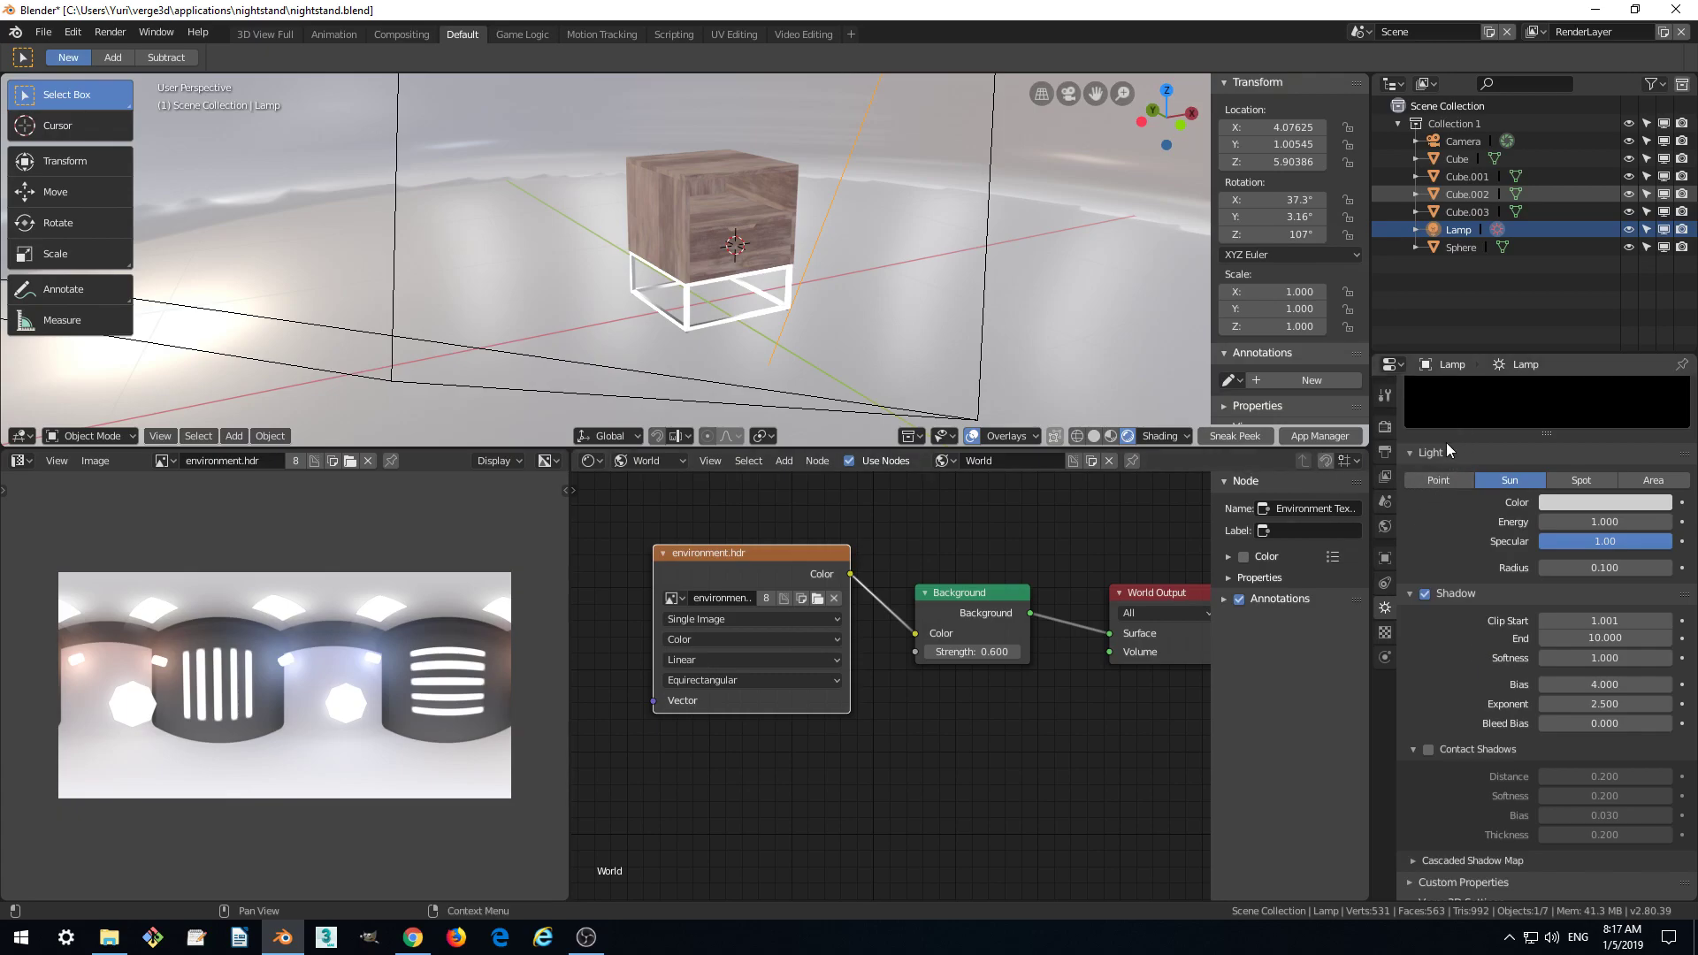
# Raise the Sun lamp's Energy to 1.700 and launch a fresh Sneak Peek preview
pyautogui.scroll(3, 1537, 535)
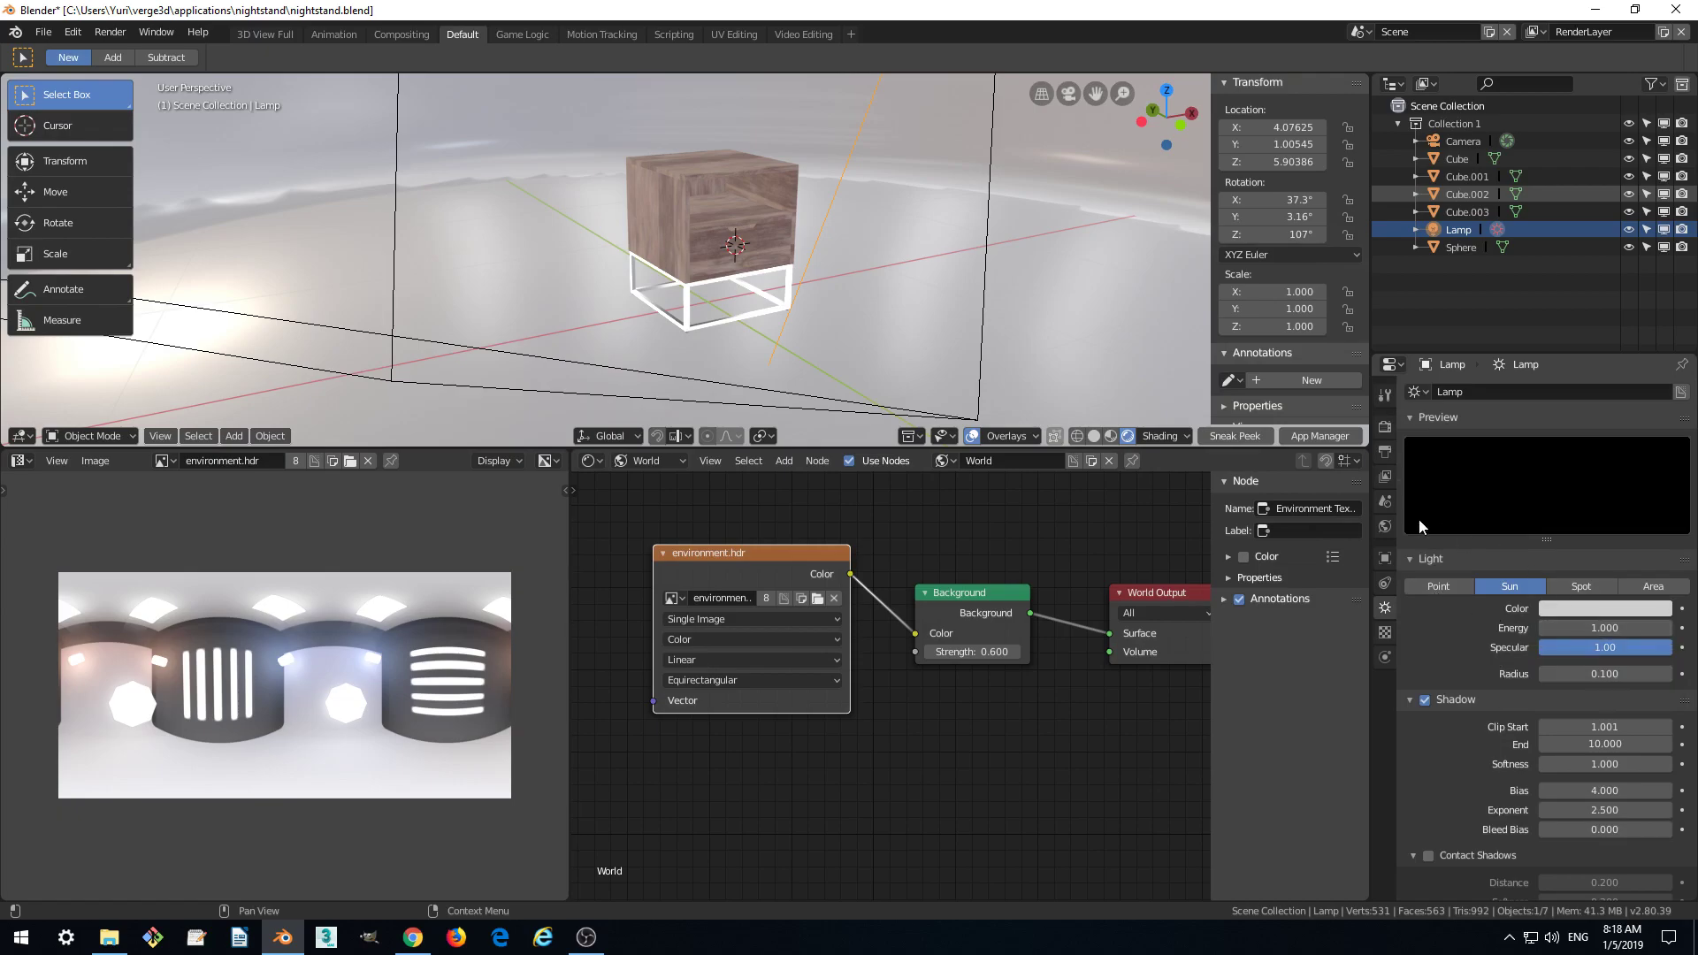
pyautogui.click(1600, 628)
pyautogui.write('1')
pyautogui.press('Return')
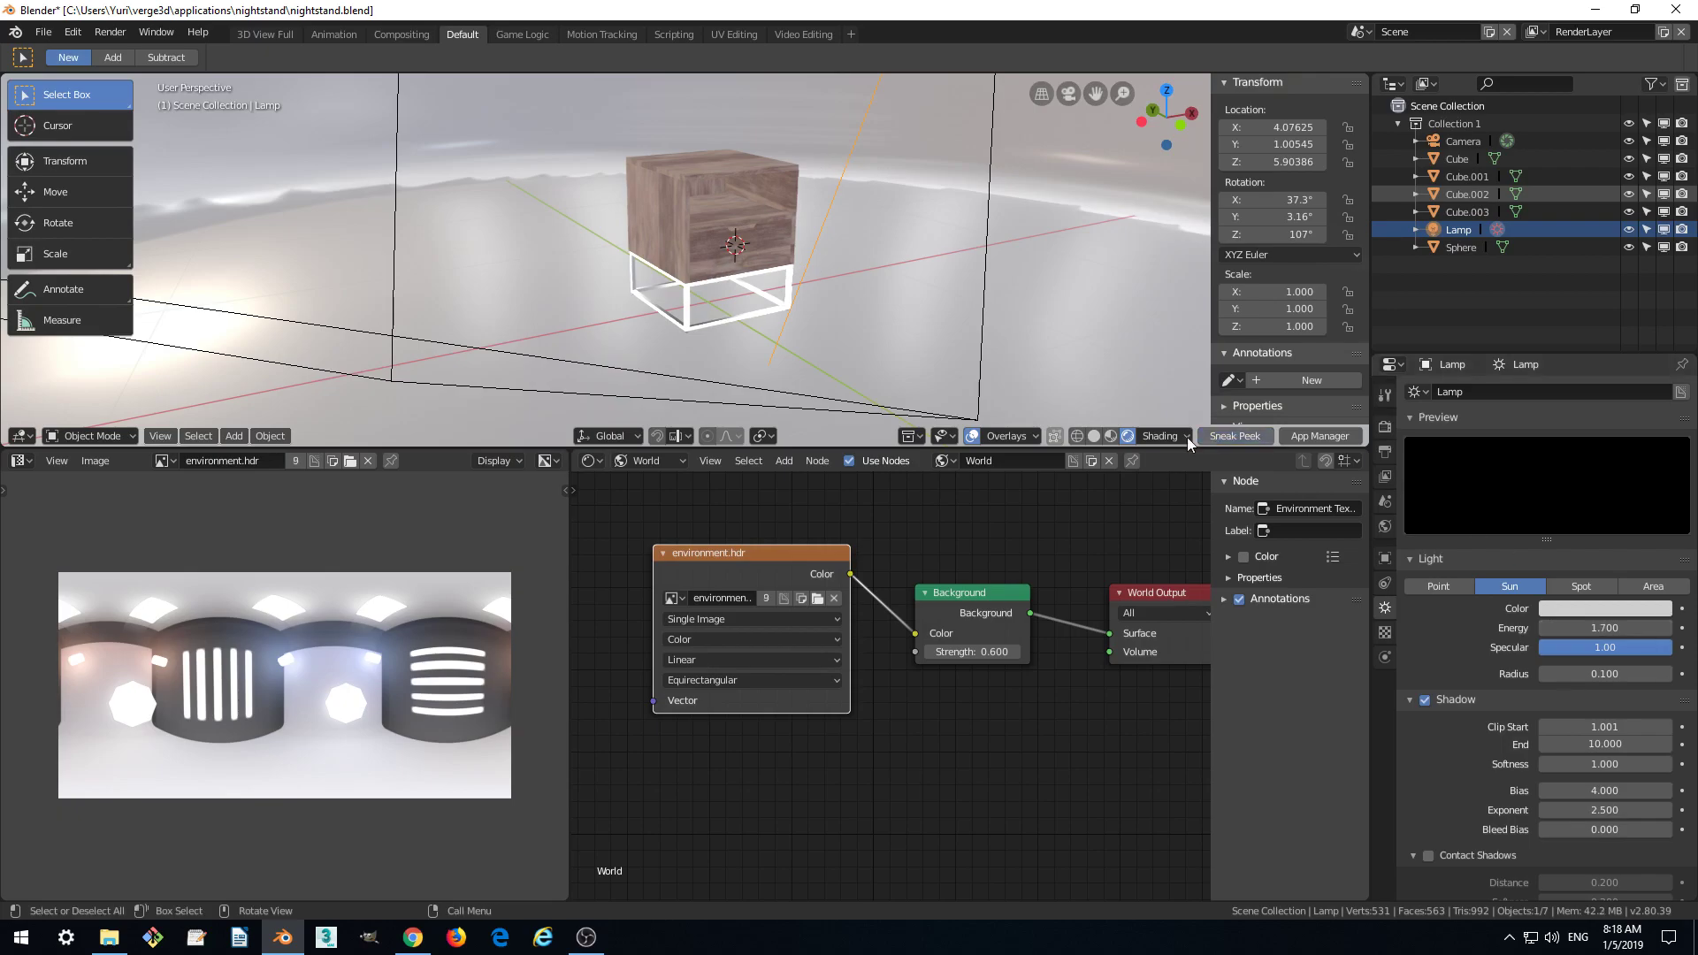
pyautogui.click(1231, 435)
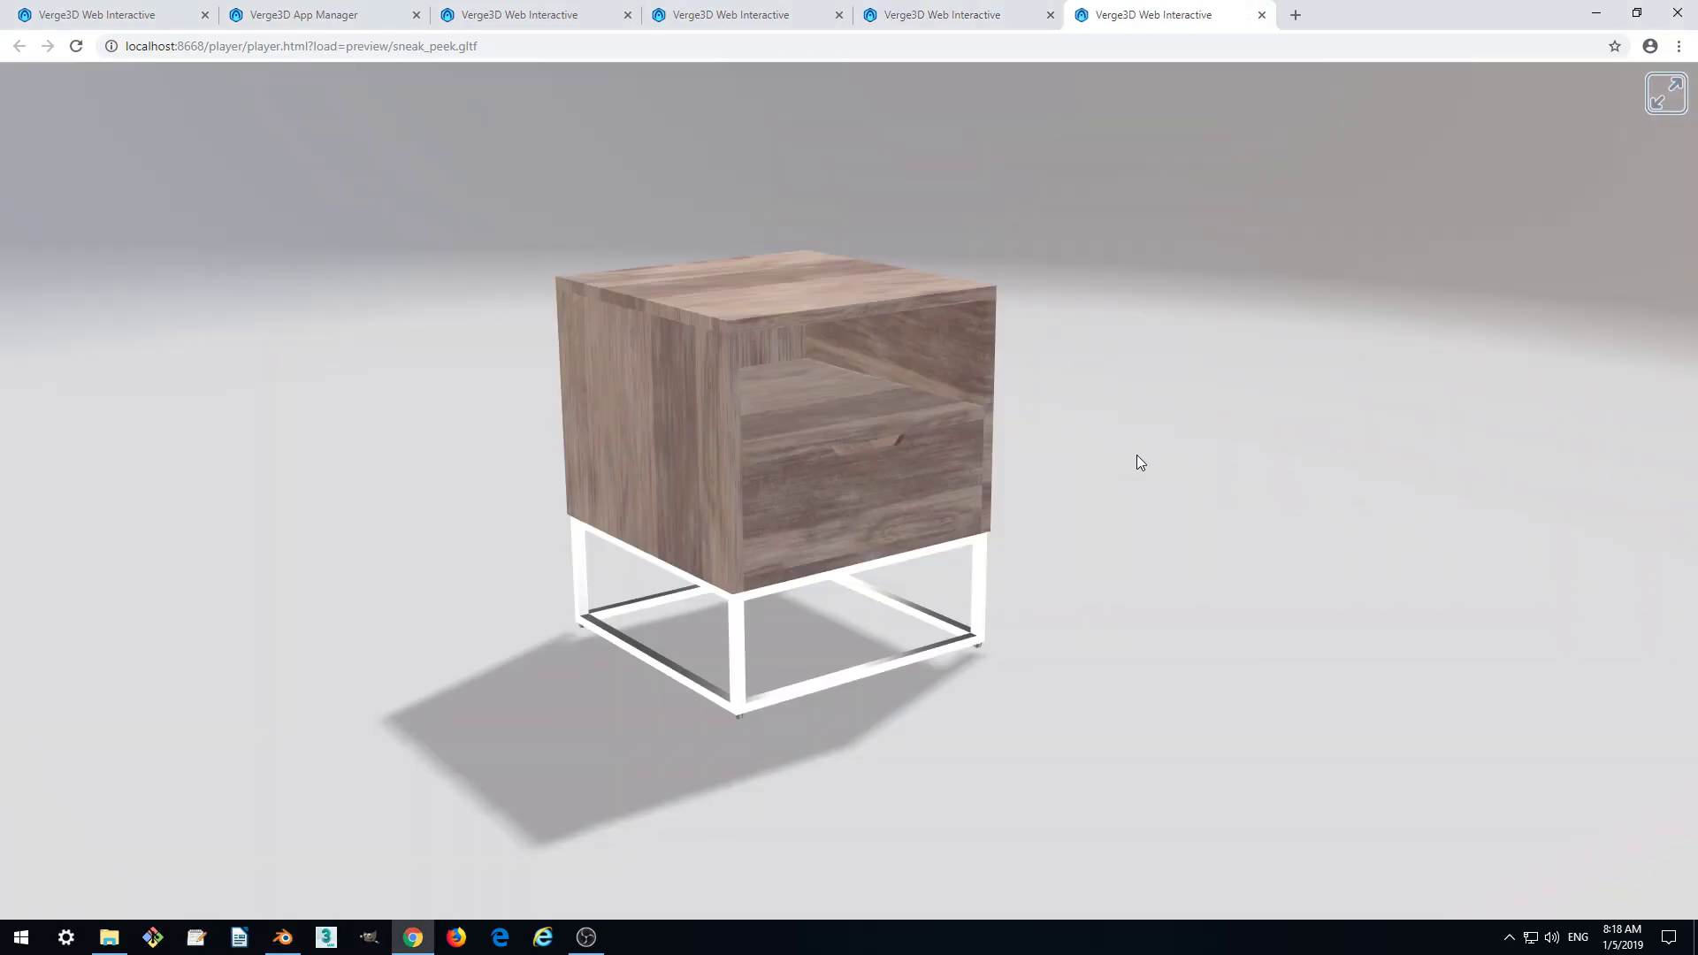
# Orbit to a front view and zoom out to inspect the nightstand's crisp floor shadow
pyautogui.moveTo(1137, 454); pyautogui.dragTo(1048, 639)
pyautogui.scroll(-3, 1048, 638)
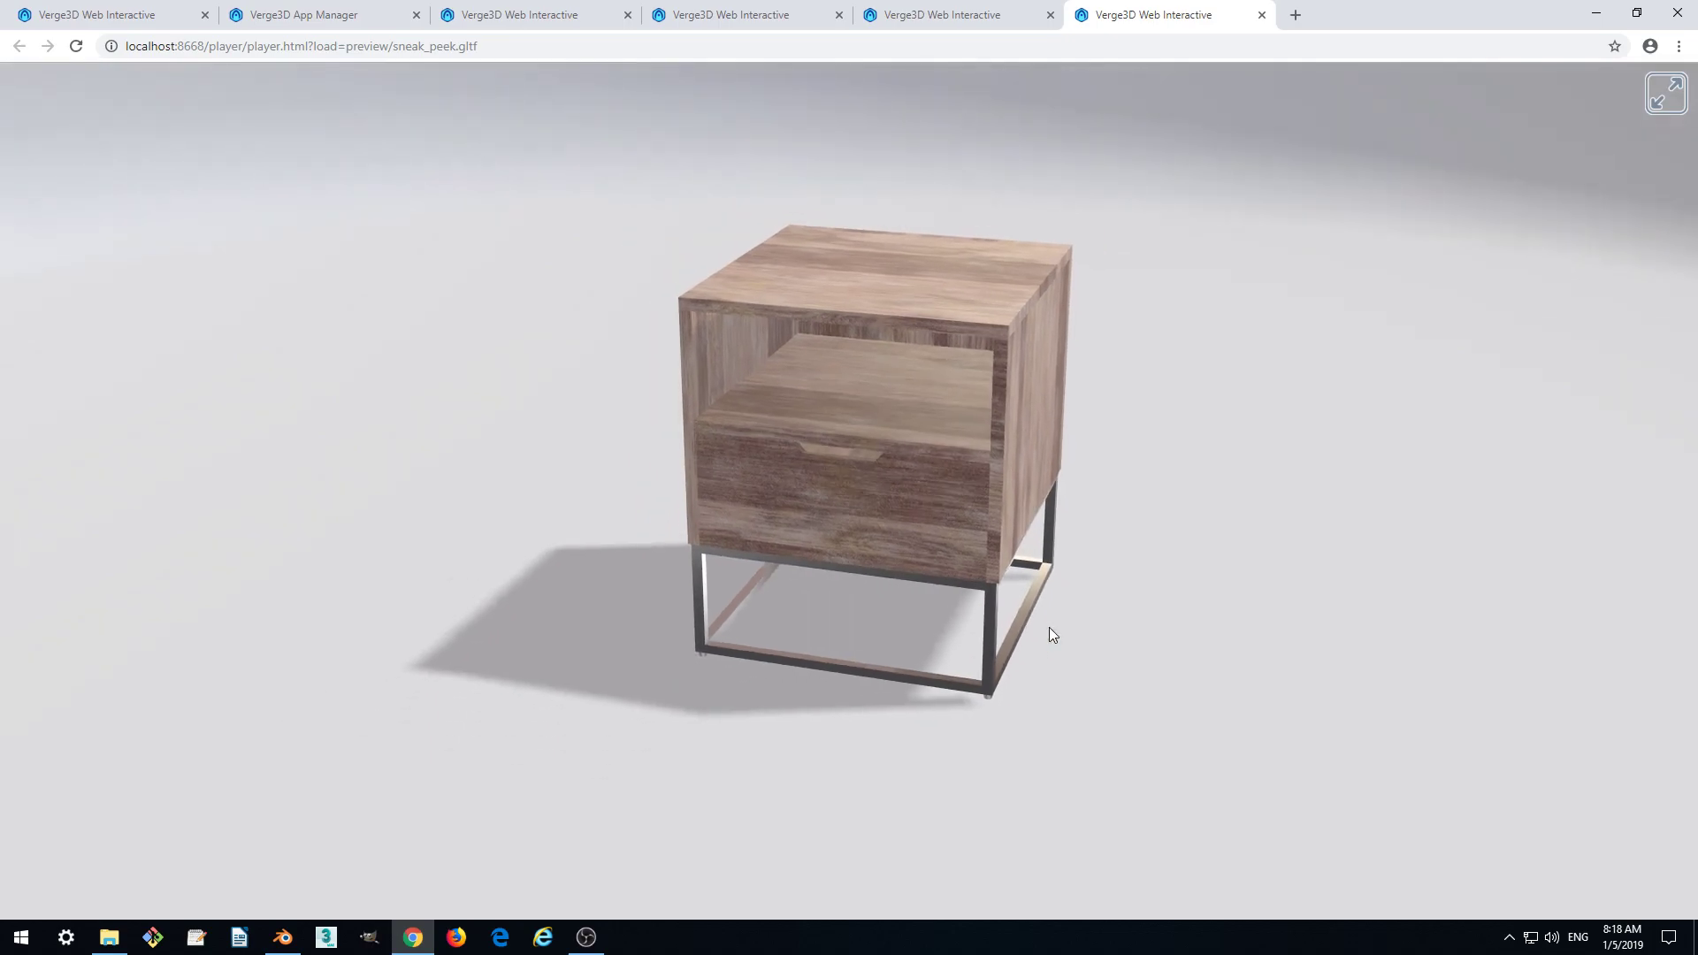